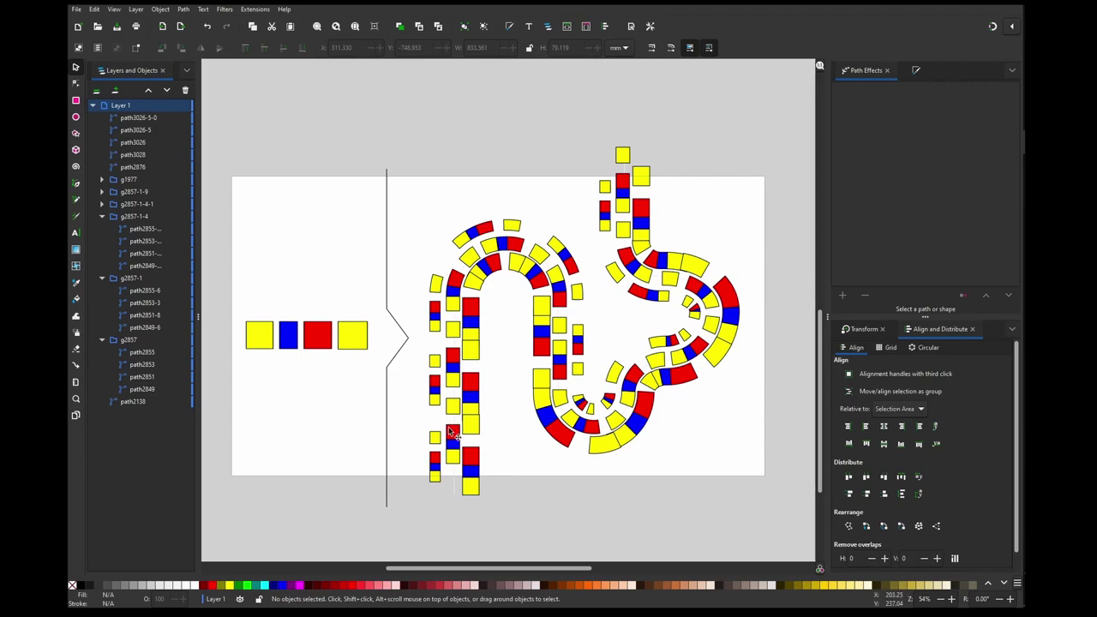
Look over the finished examples: the coloured squares pattern, its tiled rows, the guide paths and the patterns bent along them
{"action": "scroll", "coordinate": [521, 267], "scroll_direction": "down", "scroll_amount": 1}
{"action": "scroll", "coordinate": [415, 232], "scroll_direction": "up", "scroll_amount": 10}
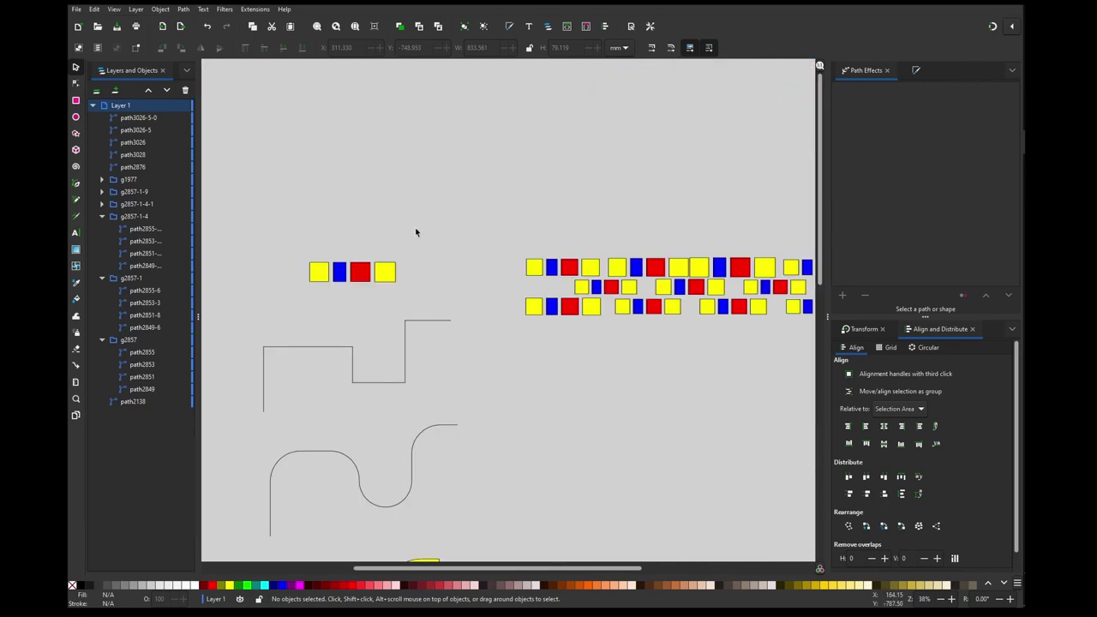
{"action": "scroll", "coordinate": [493, 280], "scroll_direction": "down", "scroll_amount": 1}
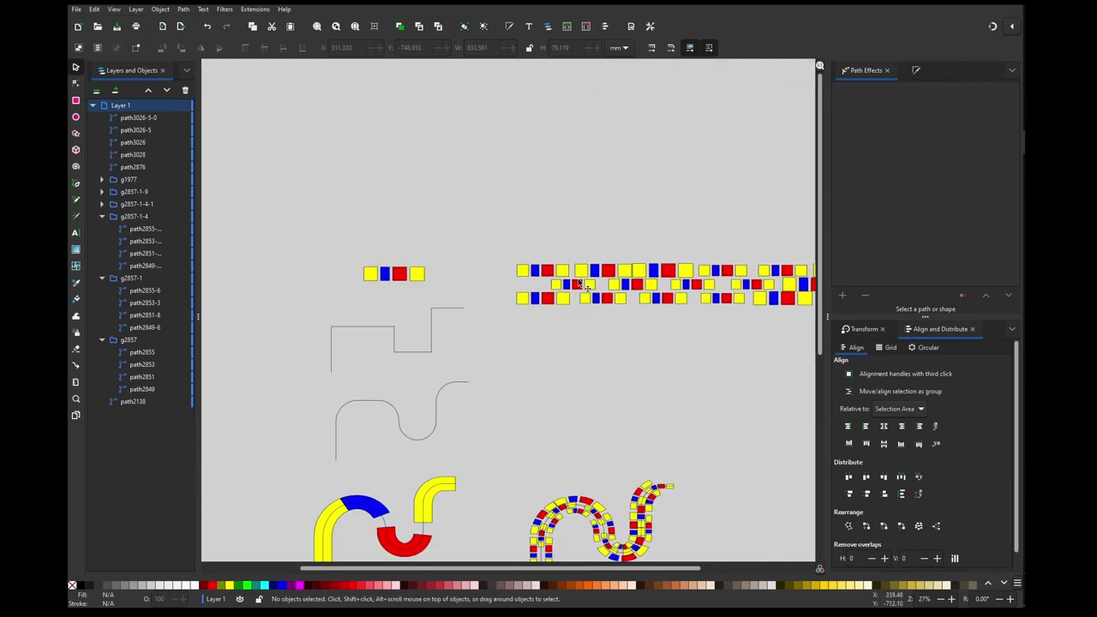
{"action": "left_click_drag", "start_coordinate": [493, 308], "coordinate": [599, 290]}
{"action": "scroll", "coordinate": [466, 331], "scroll_direction": "up", "scroll_amount": 1}
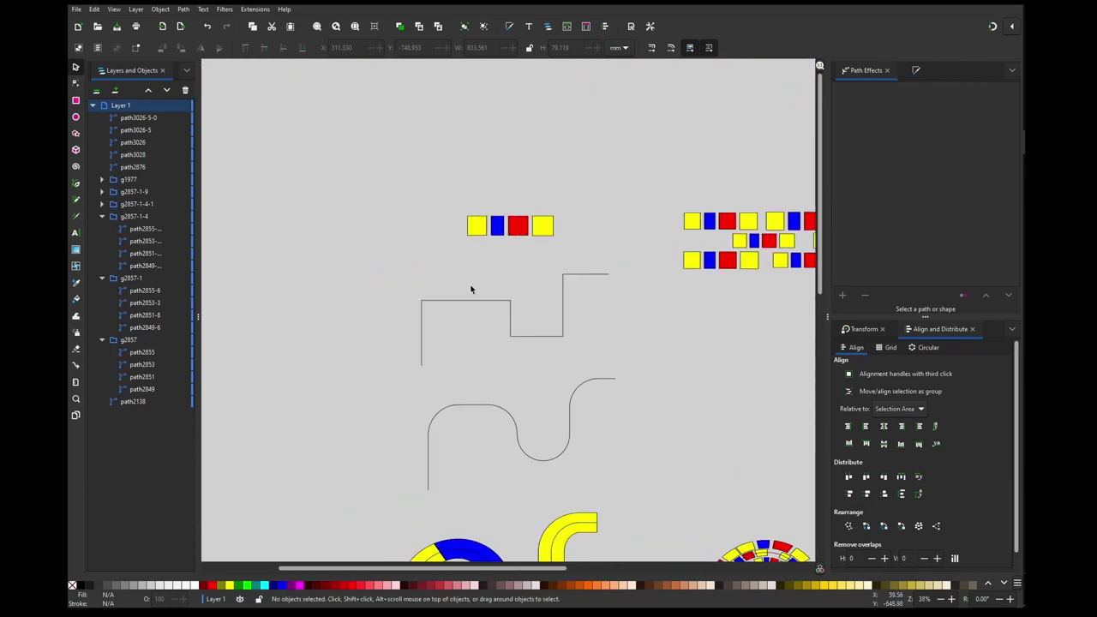
{"action": "scroll", "coordinate": [569, 426], "scroll_direction": "down", "scroll_amount": 5}
{"action": "scroll", "coordinate": [569, 426], "scroll_direction": "right", "scroll_amount": 5}
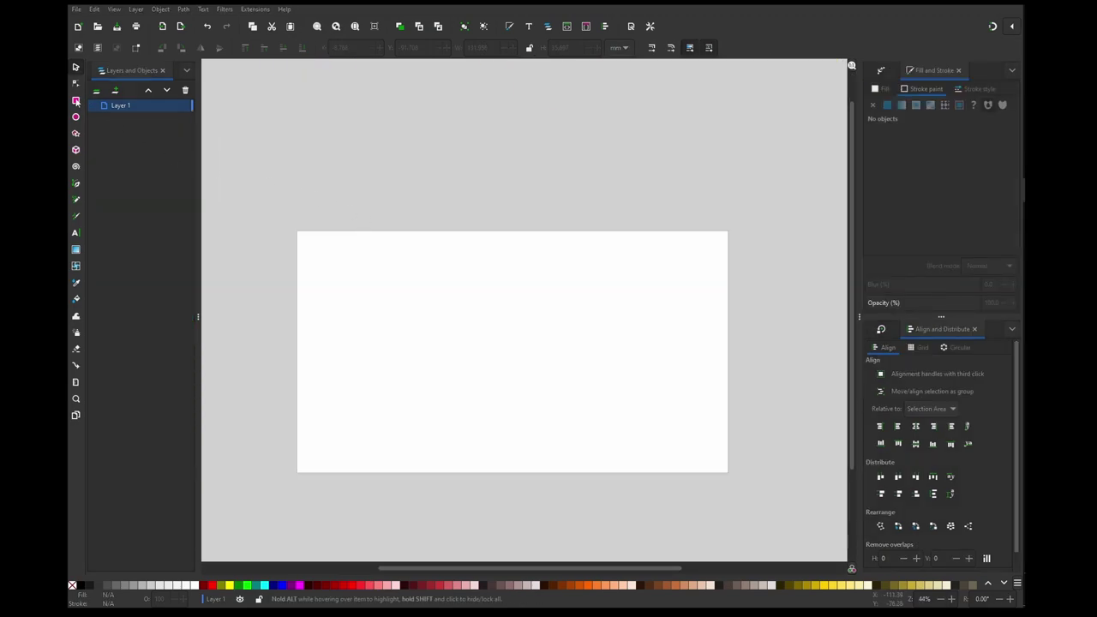
Draw a square about 42 mm wide above the page and stamp copies of it to form an evenly spaced row of four
{"action": "key", "text": "r"}
{"action": "left_click_drag", "start_coordinate": [296, 141], "coordinate": [334, 177]}
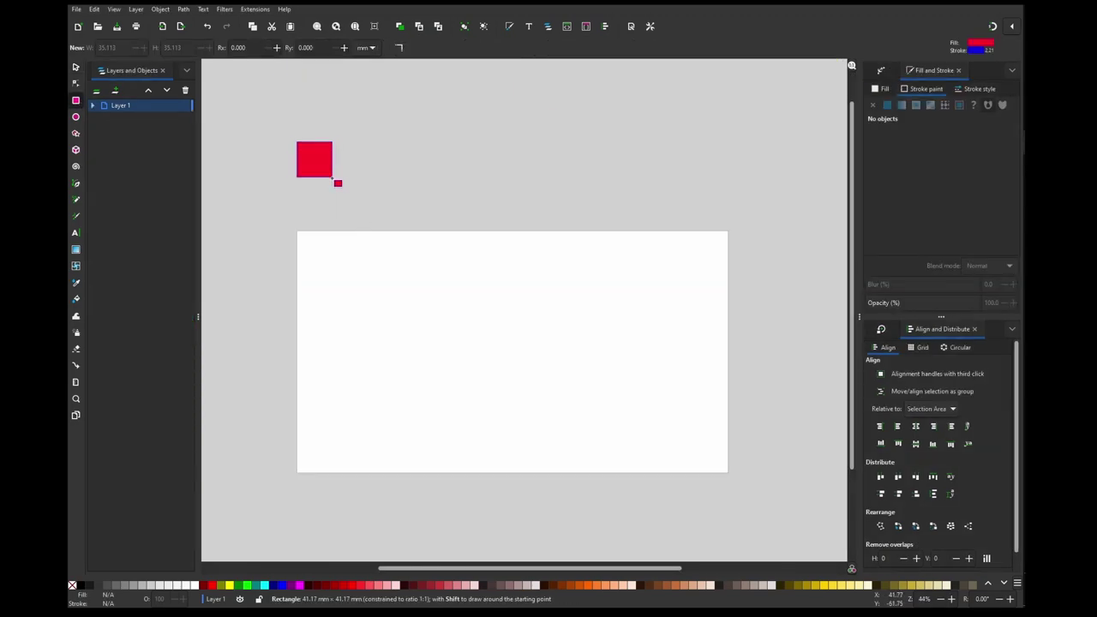
{"action": "key", "text": "s"}
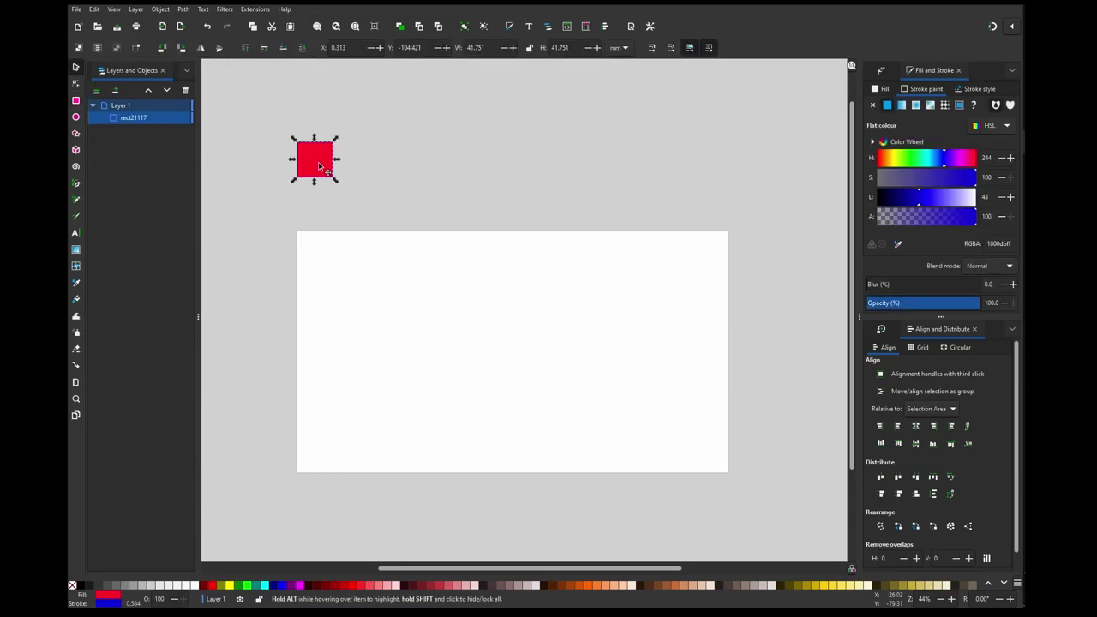
{"action": "key", "text": "space"}
{"action": "left_click_drag", "start_coordinate": [324, 175], "coordinate": [470, 175]}
{"action": "key", "text": "space"}
{"action": "key", "text": "space"}
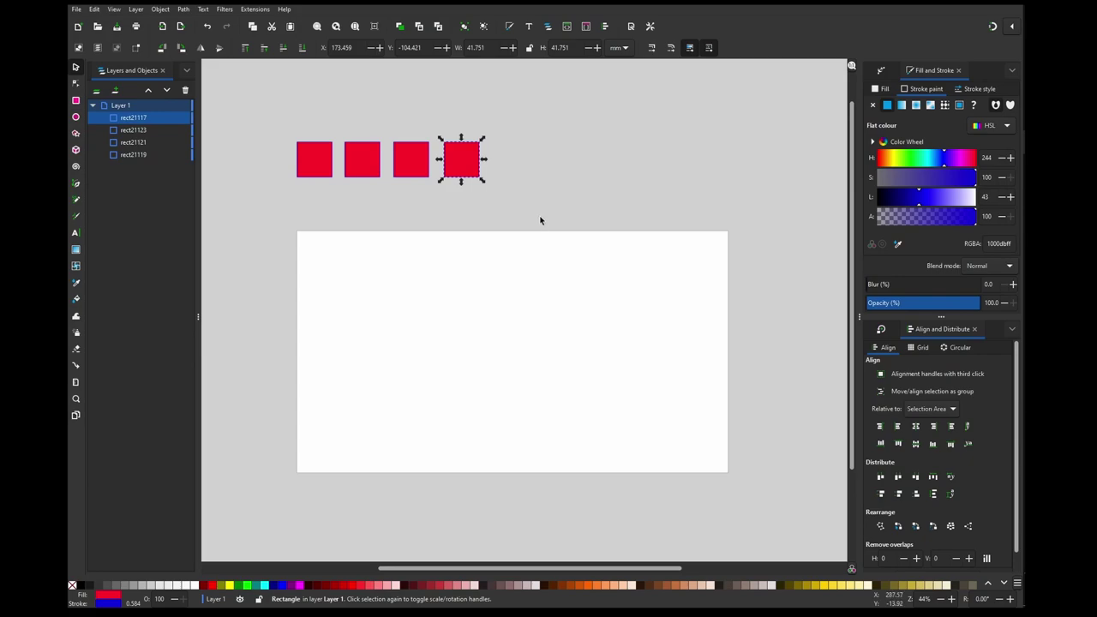
{"action": "left_click_drag", "start_coordinate": [539, 217], "coordinate": [588, 215]}
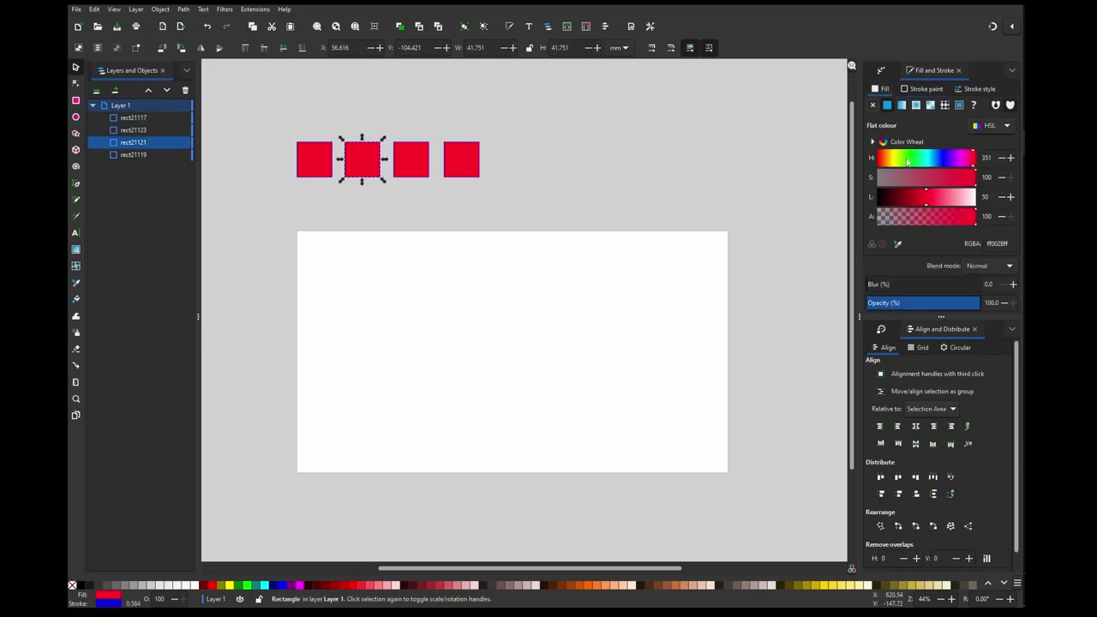
Fill the second square of the row with yellow and the third square with blue
{"action": "left_click", "coordinate": [894, 160]}
{"action": "left_click", "coordinate": [411, 160]}
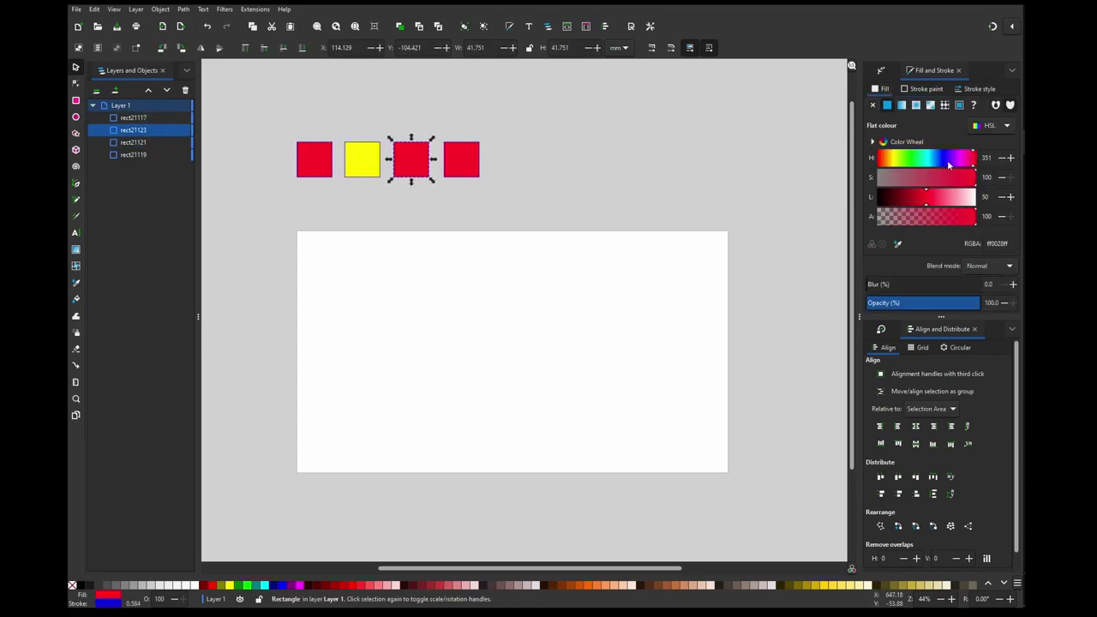
{"action": "left_click", "coordinate": [944, 162]}
Set the stroke of all four squares to black by lowering its lightness to 0
{"action": "left_click_drag", "start_coordinate": [595, 230], "coordinate": [274, 113]}
{"action": "left_click", "coordinate": [922, 89]}
{"action": "left_click_drag", "start_coordinate": [926, 196], "coordinate": [873, 199]}
{"action": "left_click", "coordinate": [593, 208]}
Group the four coloured squares into one object
{"action": "left_click_drag", "start_coordinate": [557, 209], "coordinate": [288, 117]}
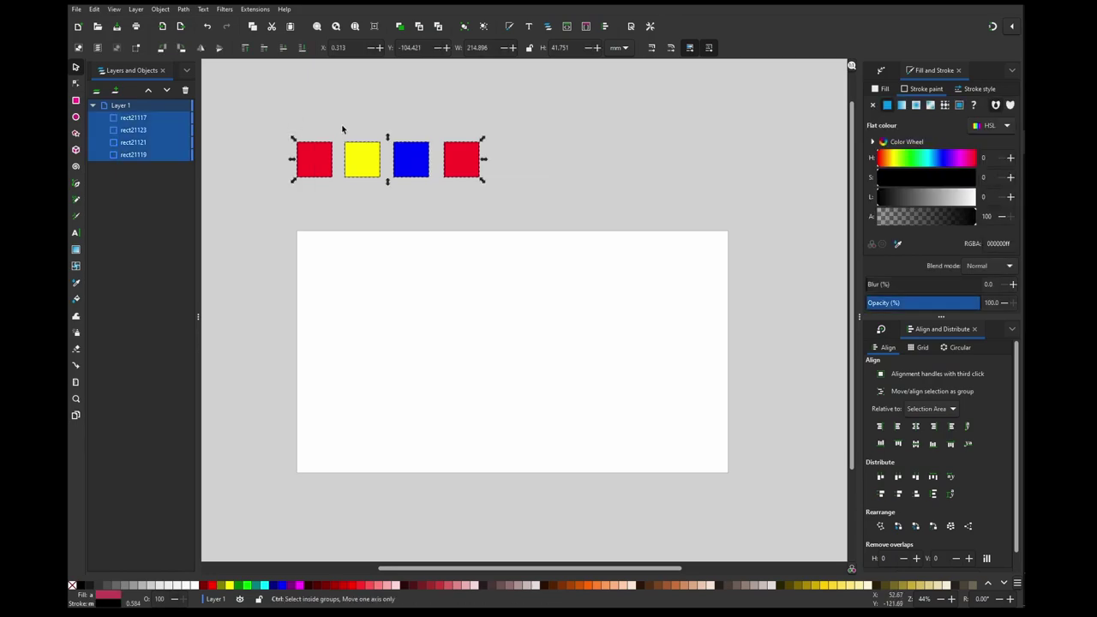
{"action": "key", "text": "ctrl+g"}
{"action": "left_click", "coordinate": [529, 131]}
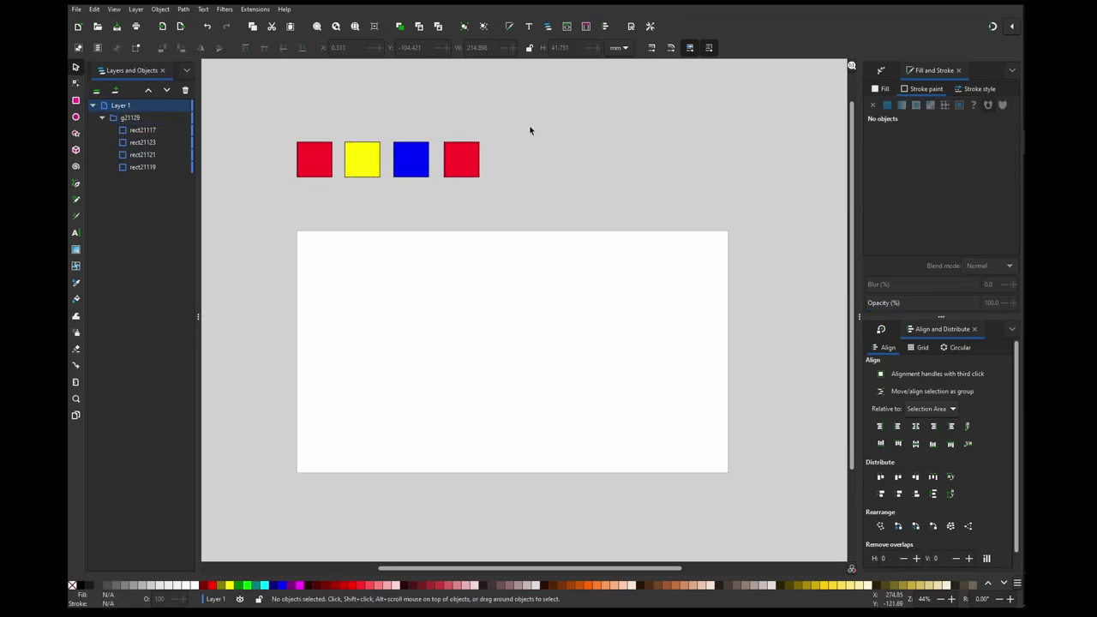
Draw an open stepped path of eight right-angled segments across the page with the Pen tool and remove its fill
{"action": "left_click", "coordinate": [76, 185]}
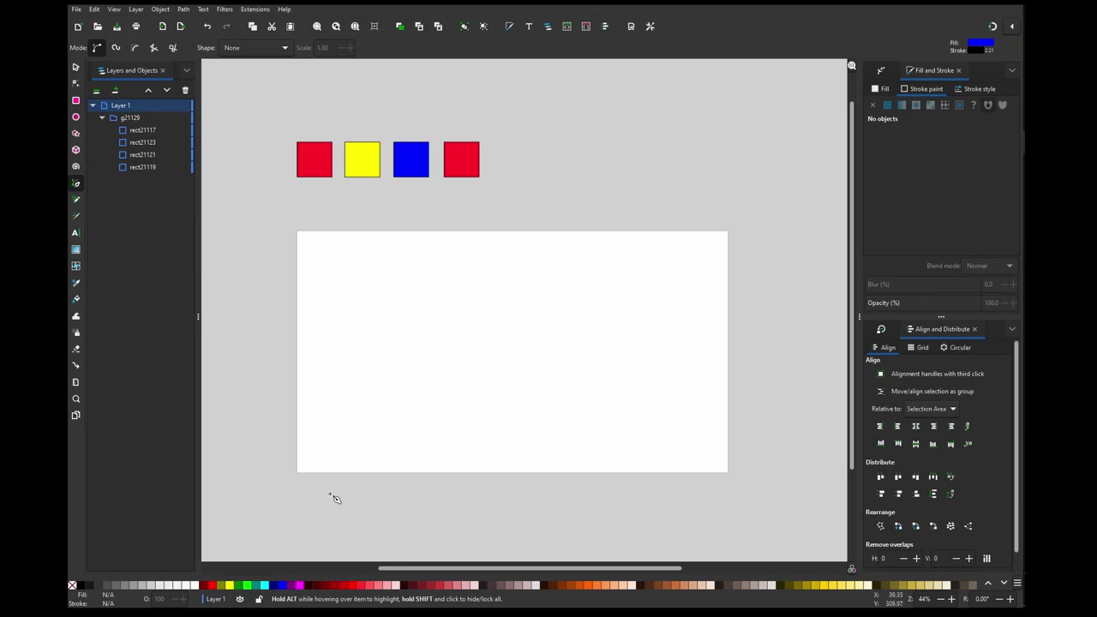
{"action": "left_click", "coordinate": [331, 494]}
{"action": "left_click", "coordinate": [331, 332]}
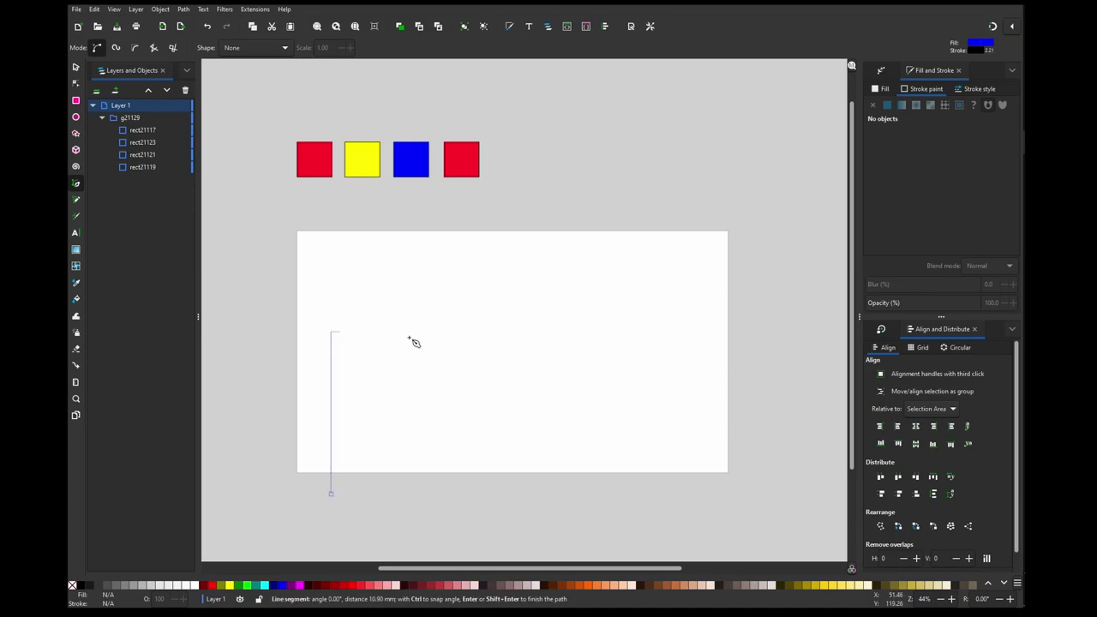
{"action": "left_click", "coordinate": [432, 332]}
{"action": "left_click", "coordinate": [433, 436]}
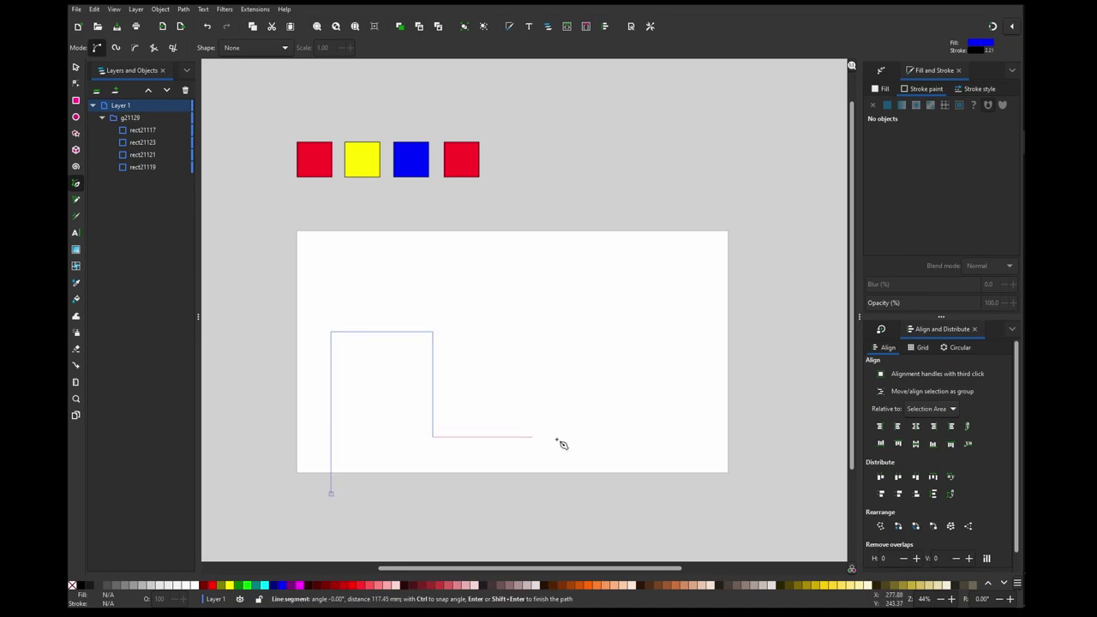
{"action": "left_click", "coordinate": [557, 437]}
{"action": "left_click", "coordinate": [557, 277]}
{"action": "left_click", "coordinate": [660, 277]}
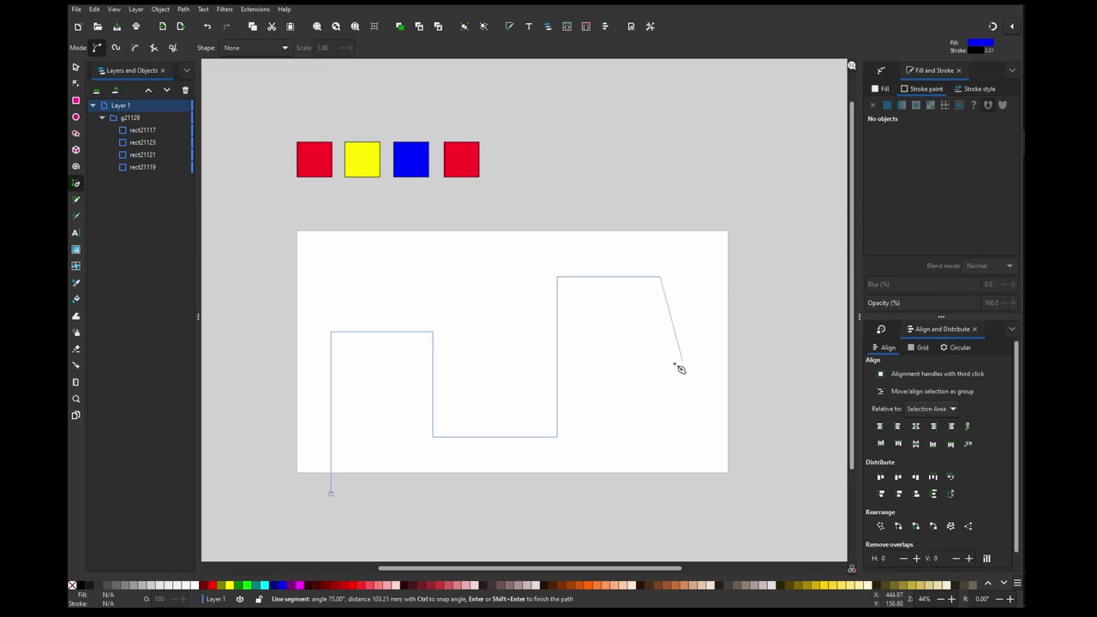
{"action": "left_click", "coordinate": [662, 379]}
{"action": "left_click", "coordinate": [763, 379]}
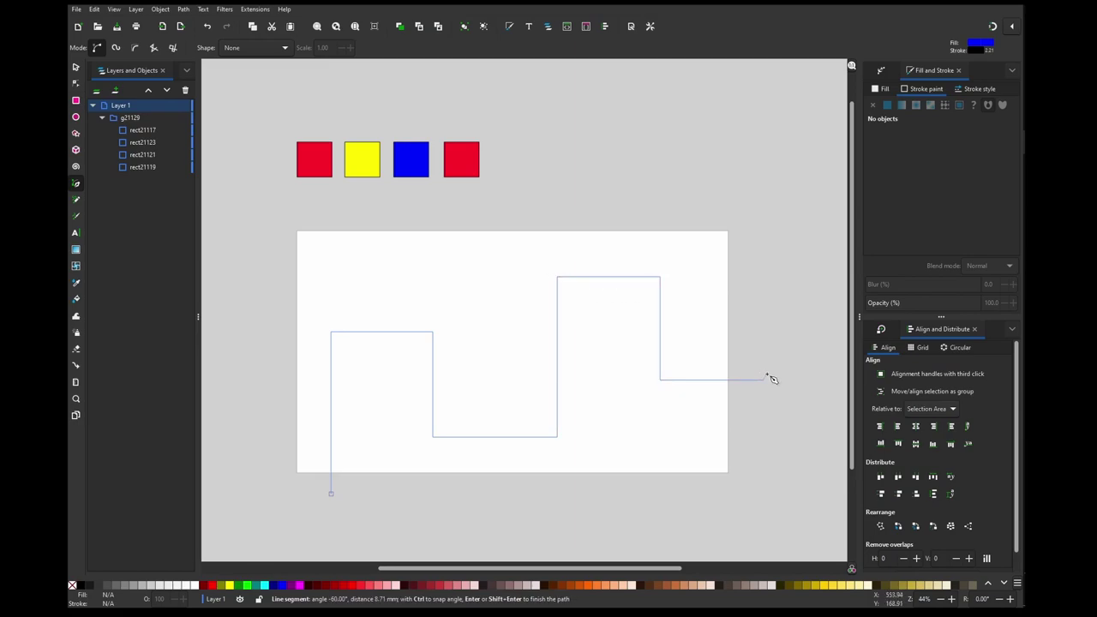
{"action": "key", "text": "Return"}
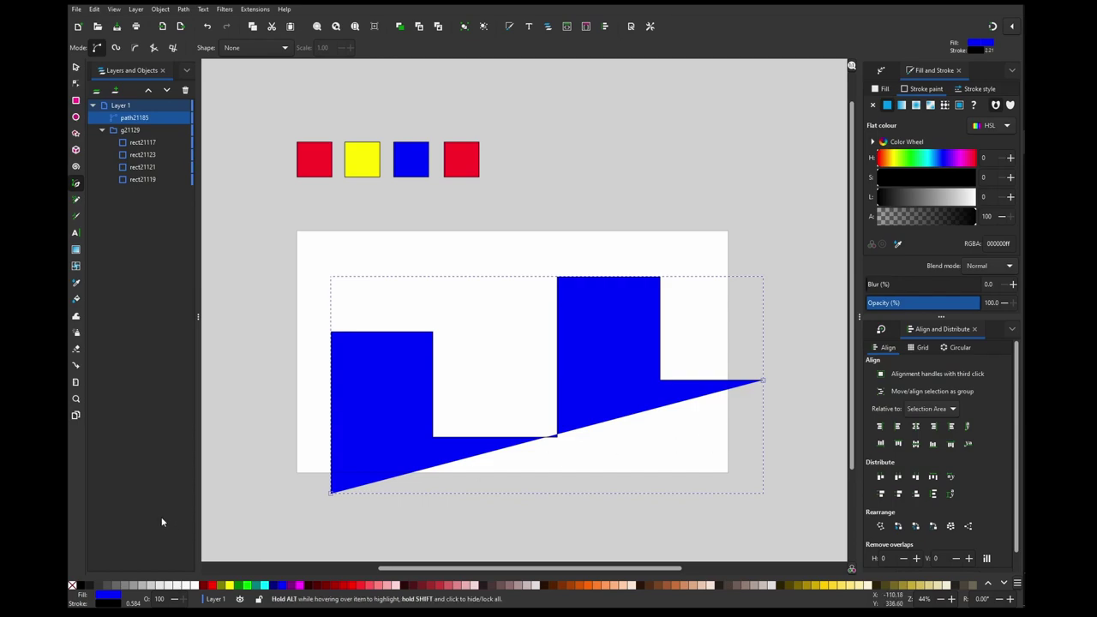
{"action": "left_click", "coordinate": [111, 598]}
{"action": "middle_click", "coordinate": [111, 598]}
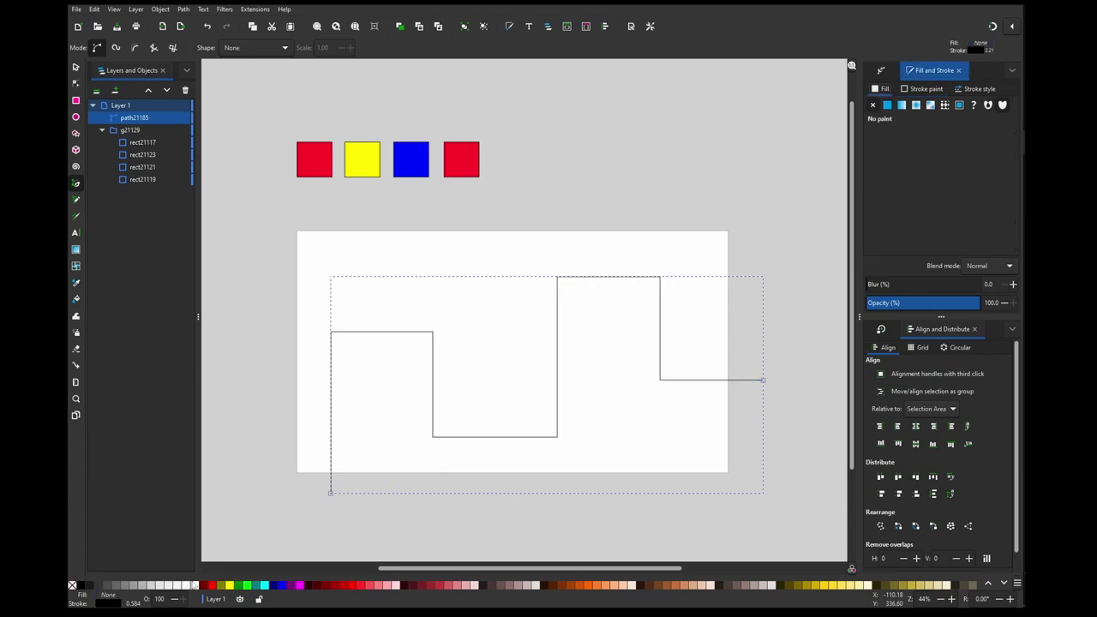
Add the Corners (Fillet/Chamfer) path effect to the stepped path
{"action": "left_click", "coordinate": [879, 72]}
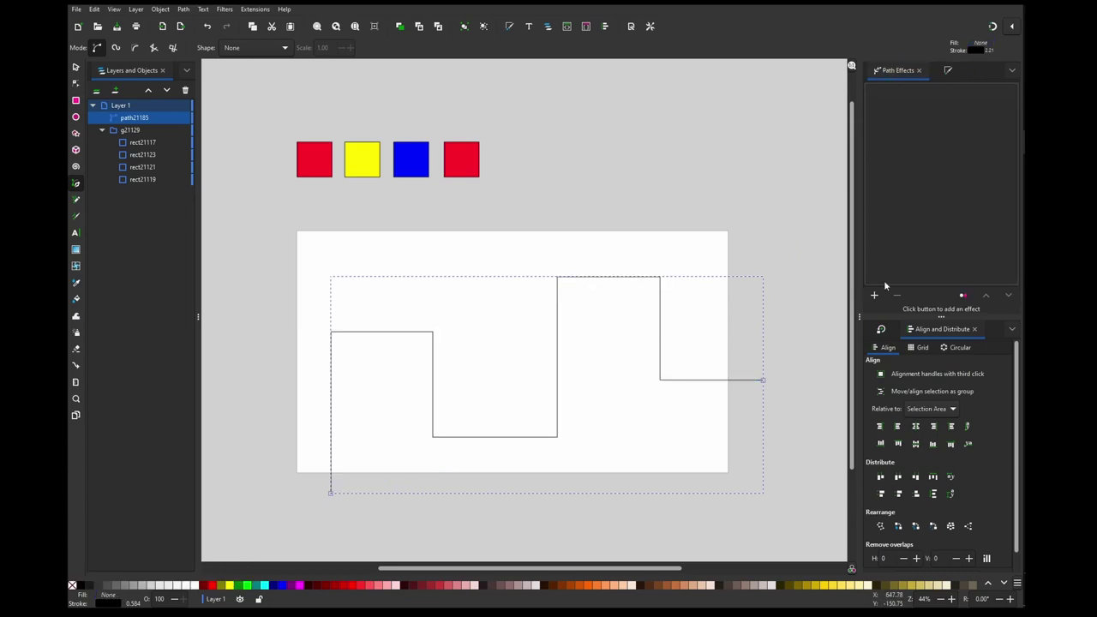
{"action": "left_click", "coordinate": [875, 298]}
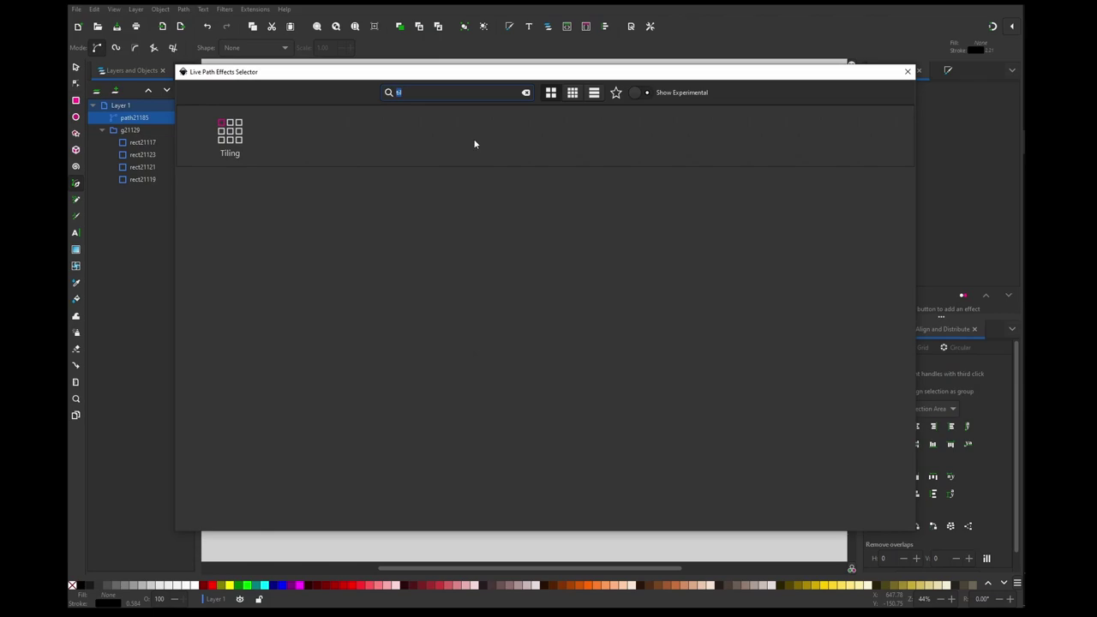
{"action": "type", "text": "rou"}
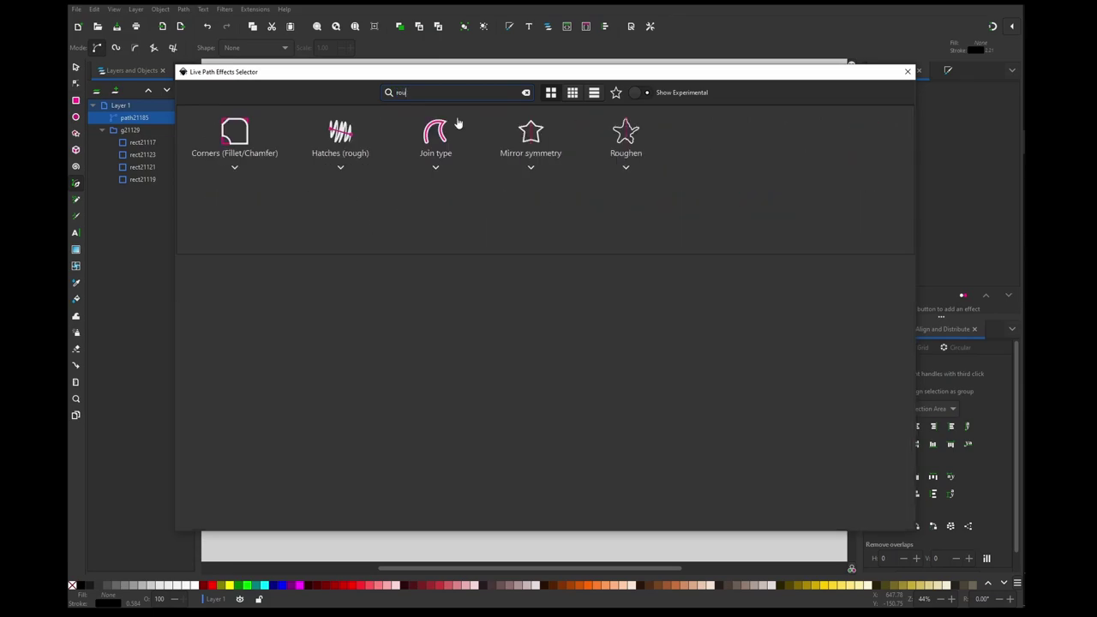
{"action": "left_click", "coordinate": [252, 139]}
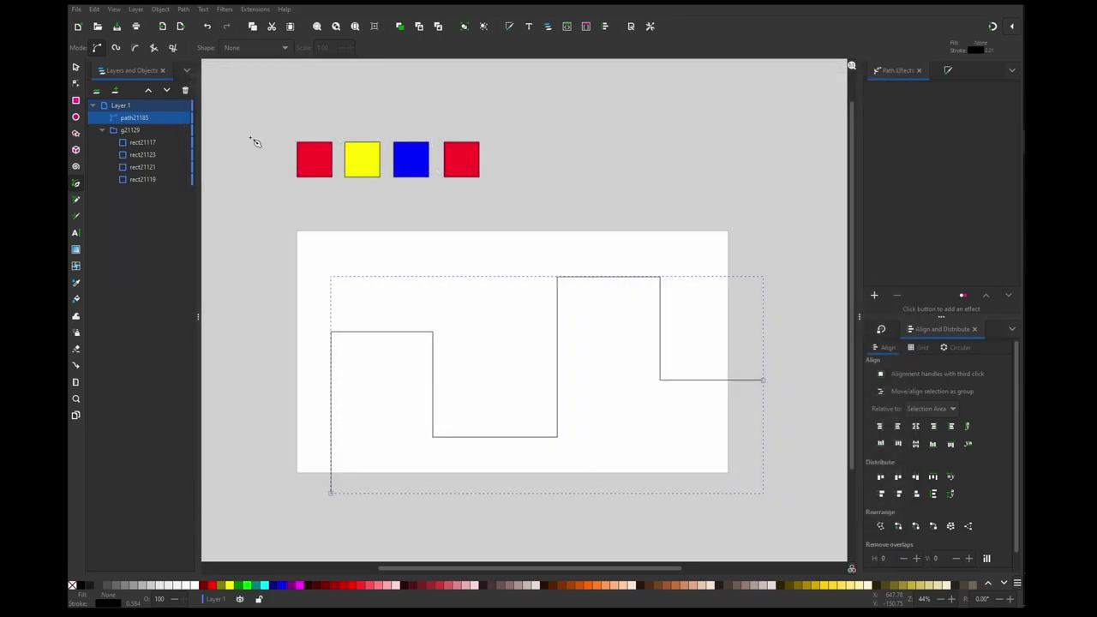
Round the first four corners of the stepped path, two upper and two lower, into wide arcs using their fillet knots
{"action": "left_click", "coordinate": [75, 83]}
{"action": "left_click_drag", "start_coordinate": [250, 247], "coordinate": [526, 351]}
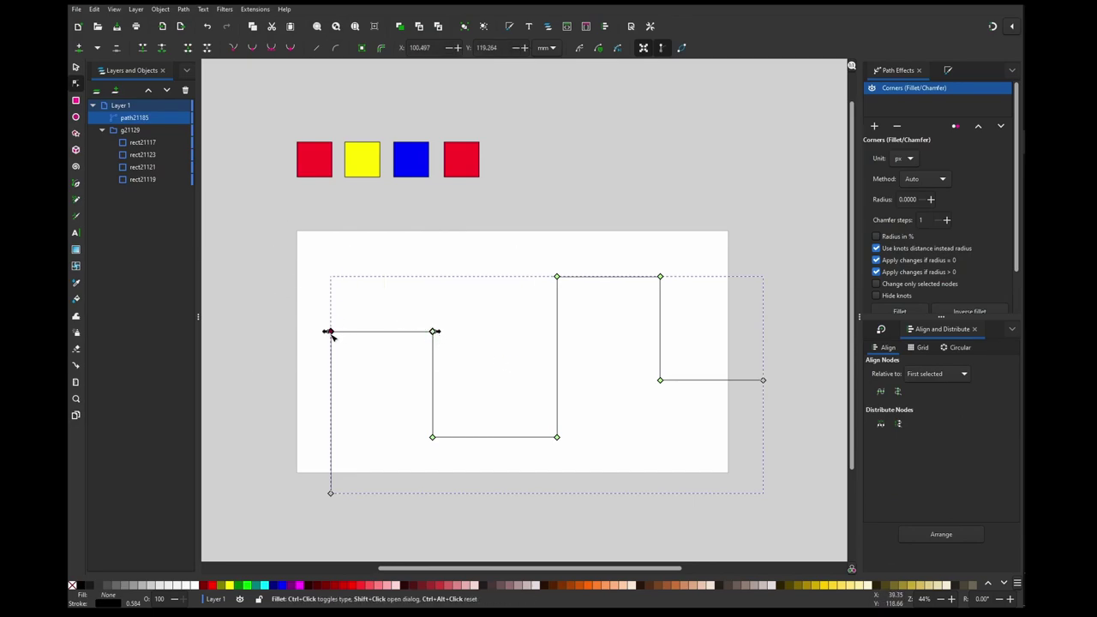
{"action": "left_click_drag", "start_coordinate": [330, 333], "coordinate": [331, 385]}
{"action": "left_click_drag", "start_coordinate": [403, 465], "coordinate": [581, 426]}
{"action": "left_click_drag", "start_coordinate": [426, 439], "coordinate": [446, 382]}
Round the stepped path's remaining three corners, the second upper pair and the last one, into wide arcs using their fillet knots
{"action": "left_click", "coordinate": [578, 276]}
{"action": "left_click_drag", "start_coordinate": [557, 277], "coordinate": [566, 333]}
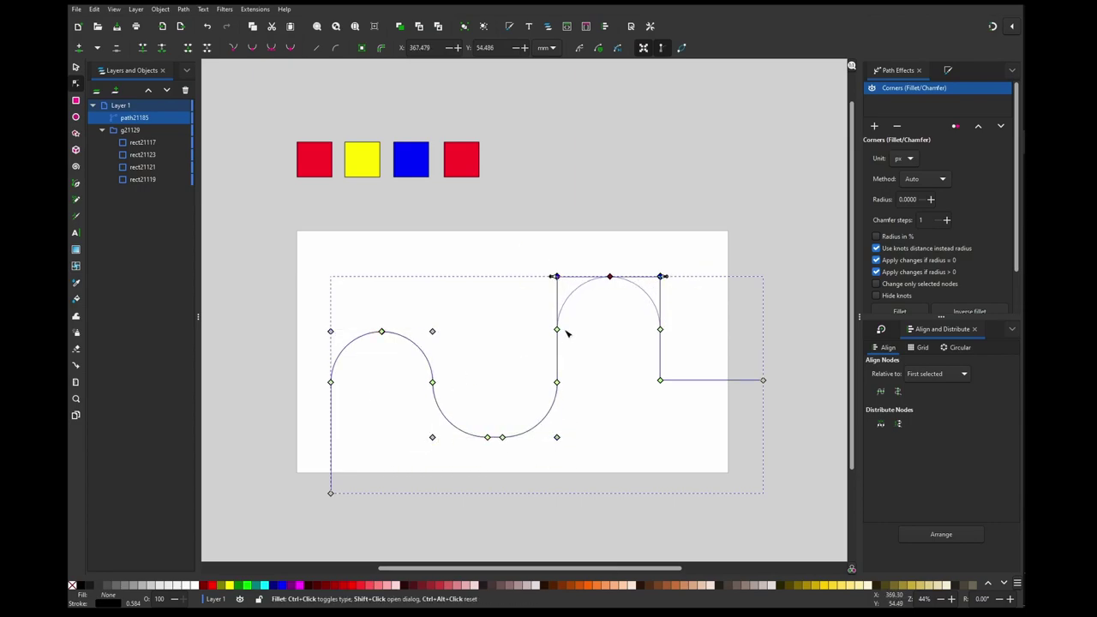
{"action": "left_click", "coordinate": [660, 380]}
{"action": "left_click_drag", "start_coordinate": [660, 380], "coordinate": [711, 375]}
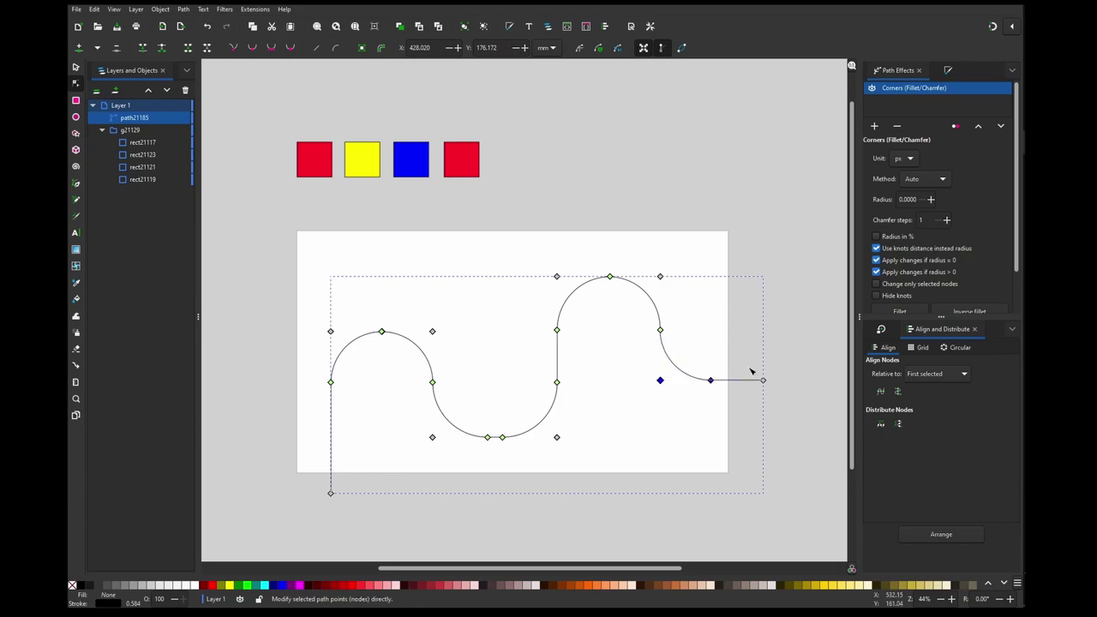
{"action": "left_click", "coordinate": [580, 238]}
Rename the group of four squares as Pattern
{"action": "left_click", "coordinate": [76, 68]}
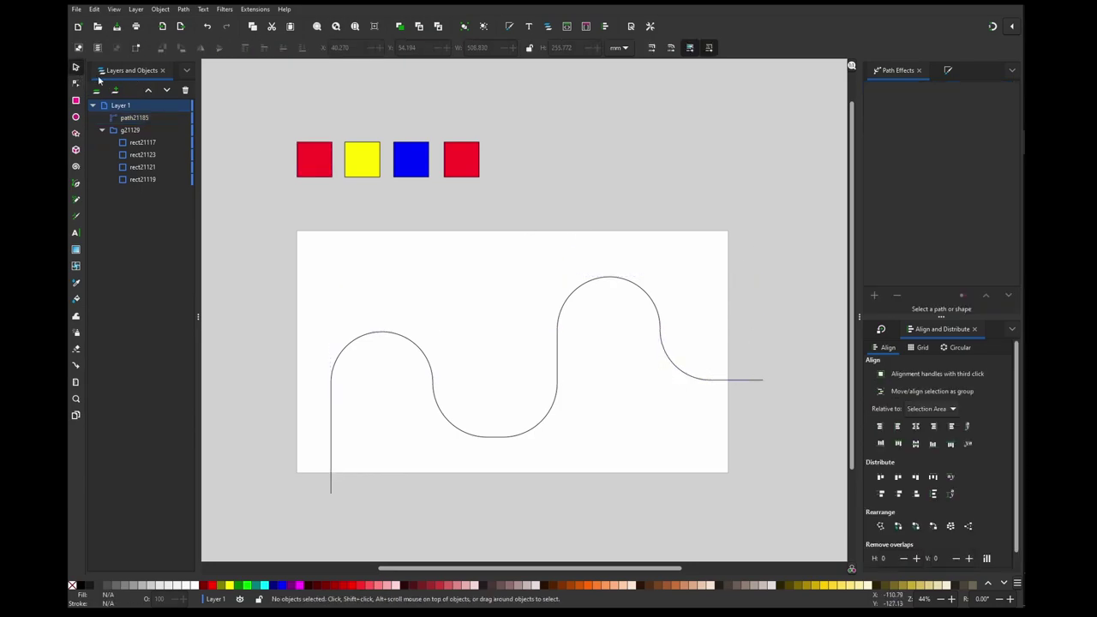
{"action": "left_click", "coordinate": [314, 162]}
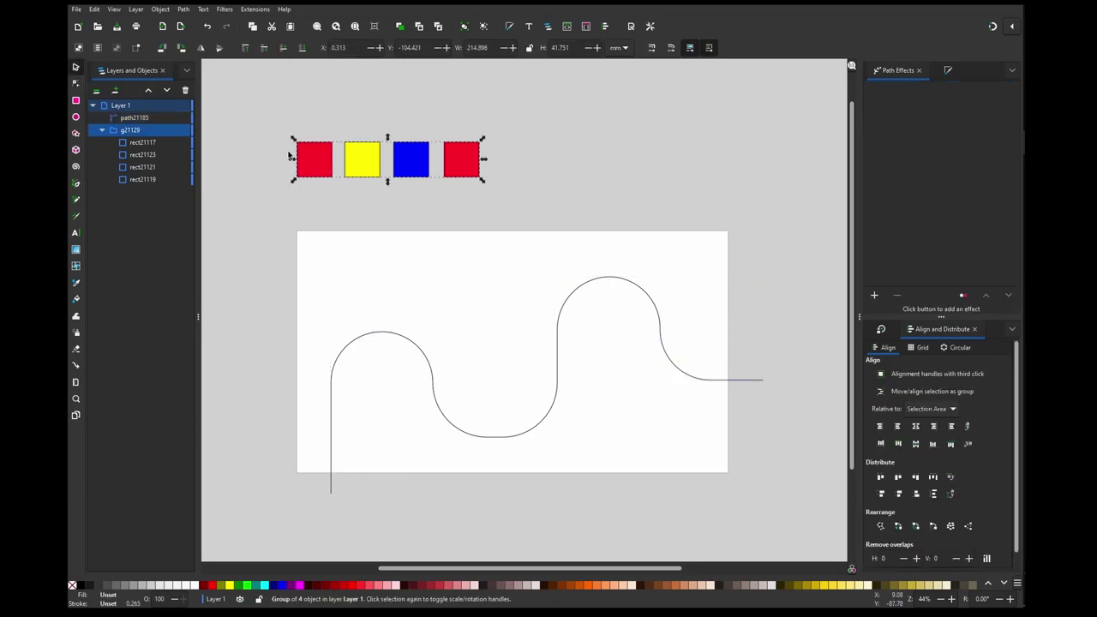
{"action": "double_click", "coordinate": [128, 131]}
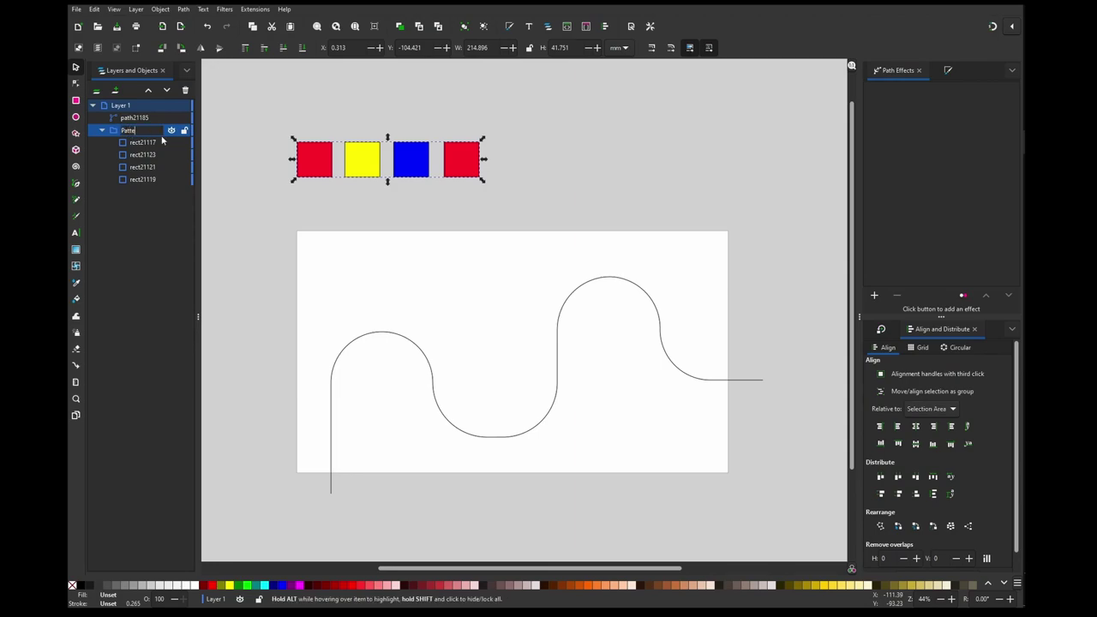
{"action": "key", "text": "Return"}
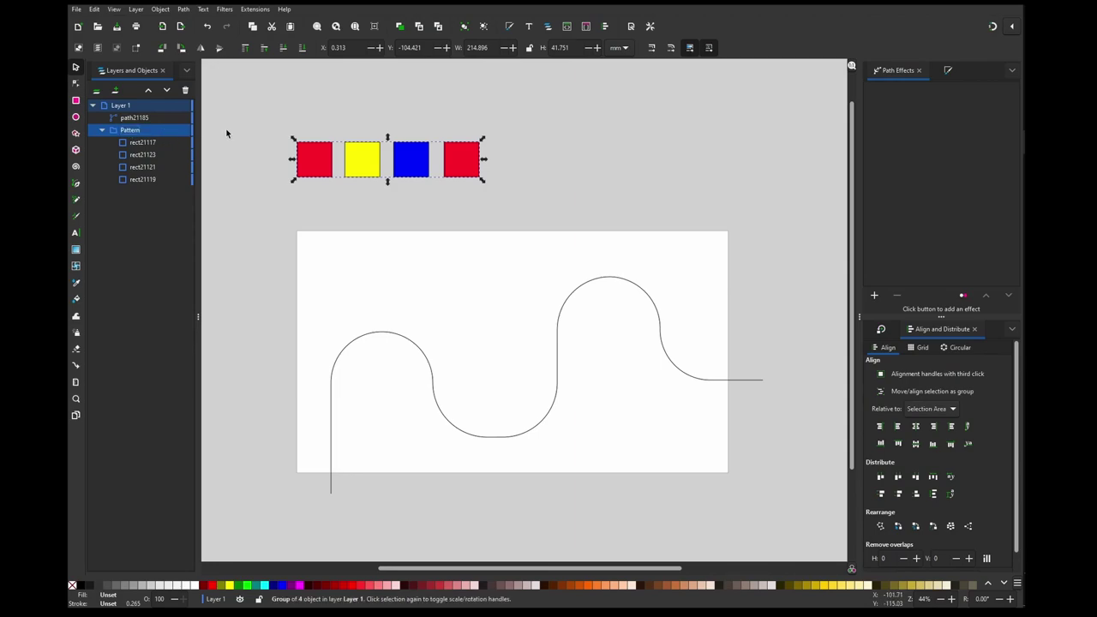
Add the Tiling path effect to the Pattern group
{"action": "left_click", "coordinate": [873, 298]}
{"action": "type", "text": "til"}
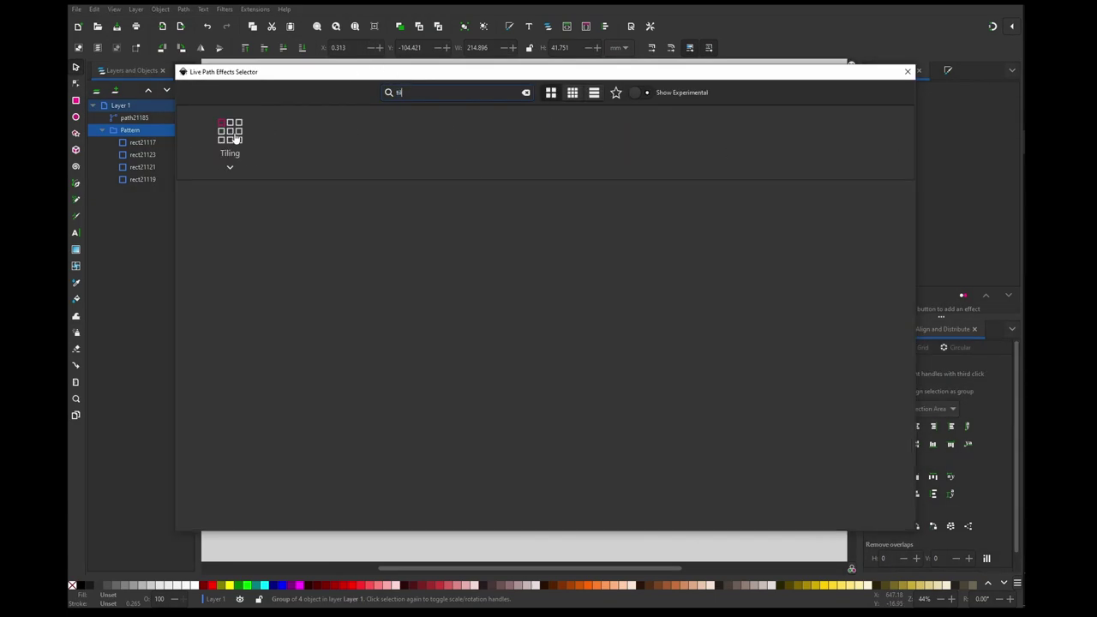
{"action": "left_click", "coordinate": [235, 139]}
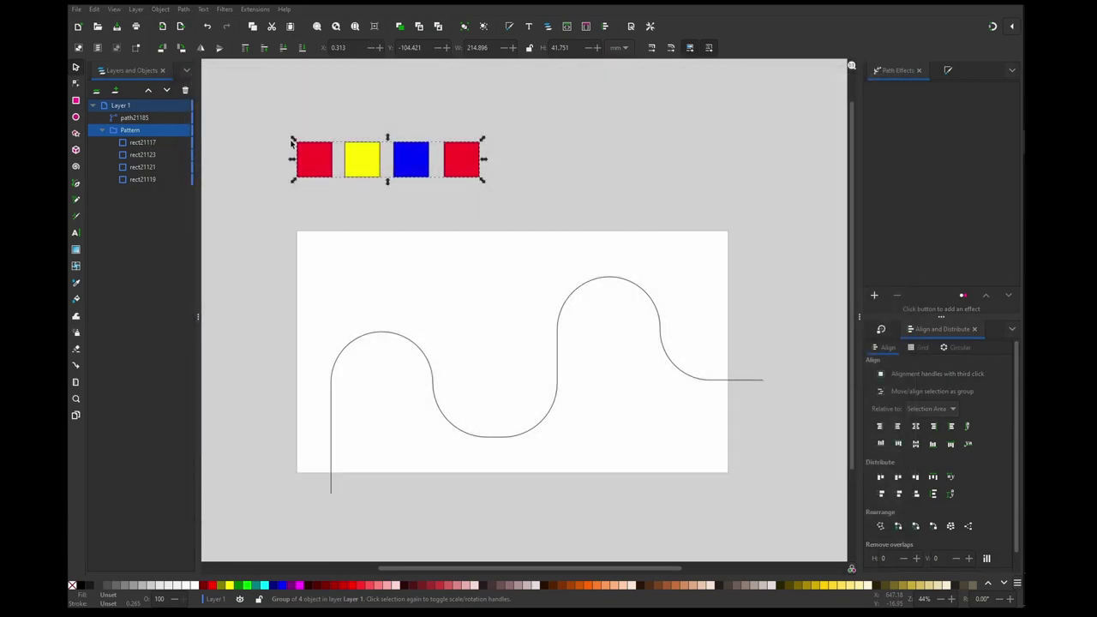
Set the Tiling effect on the Pattern group to 1 row and 5 columns
{"action": "scroll", "coordinate": [494, 181], "scroll_direction": "down", "scroll_amount": 1}
{"action": "left_click_drag", "start_coordinate": [522, 167], "coordinate": [457, 201]}
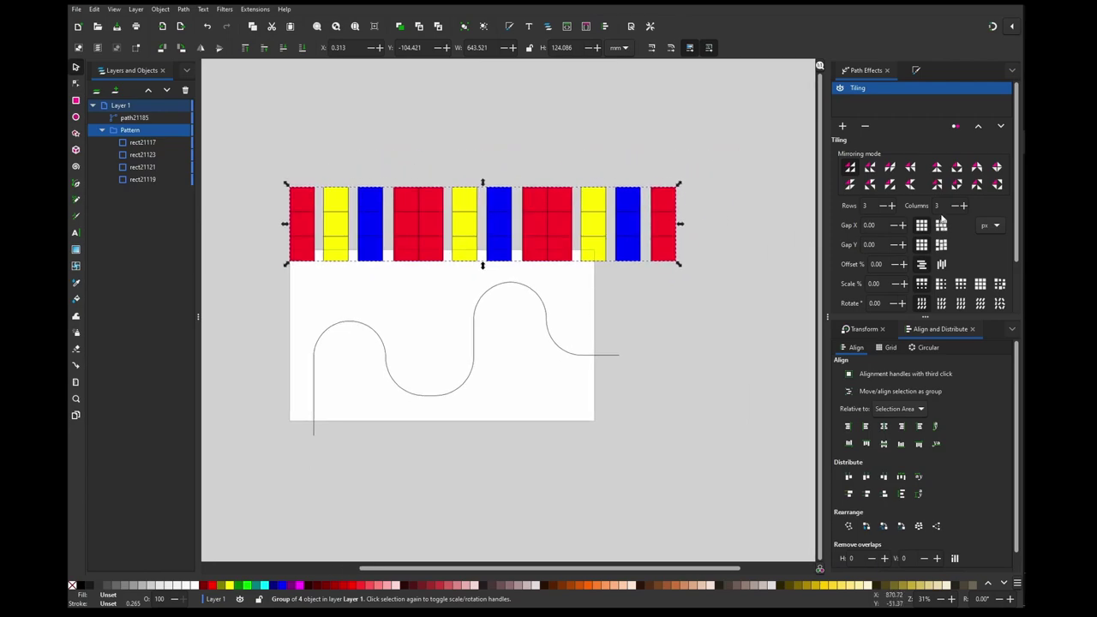
{"action": "left_click", "coordinate": [953, 206]}
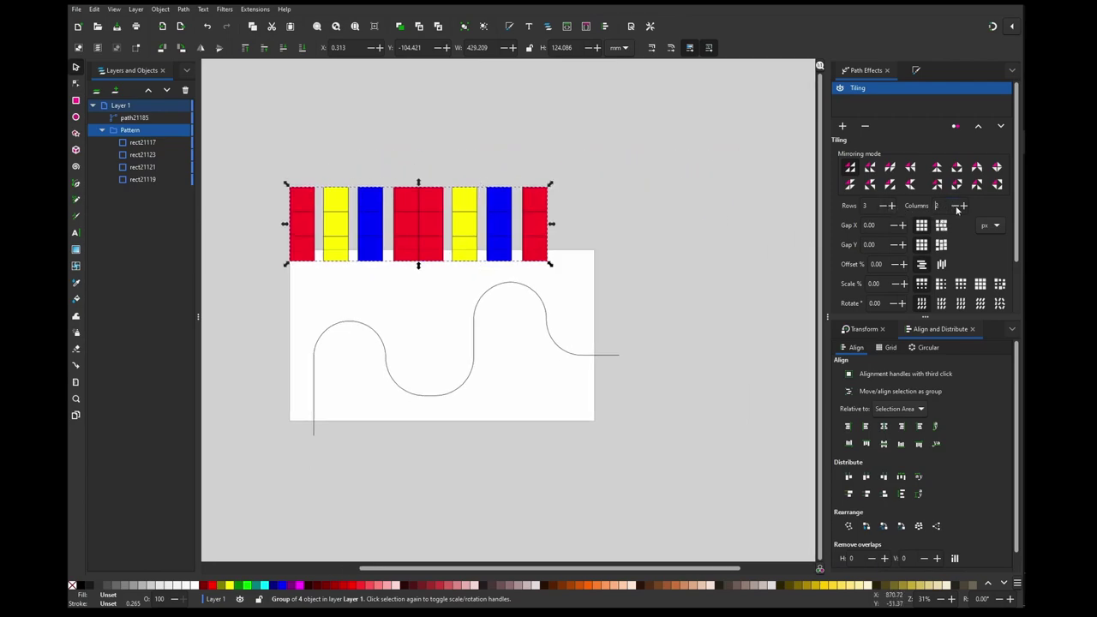
{"action": "left_click", "coordinate": [890, 205]}
{"action": "left_click", "coordinate": [883, 206]}
{"action": "left_click", "coordinate": [884, 205]}
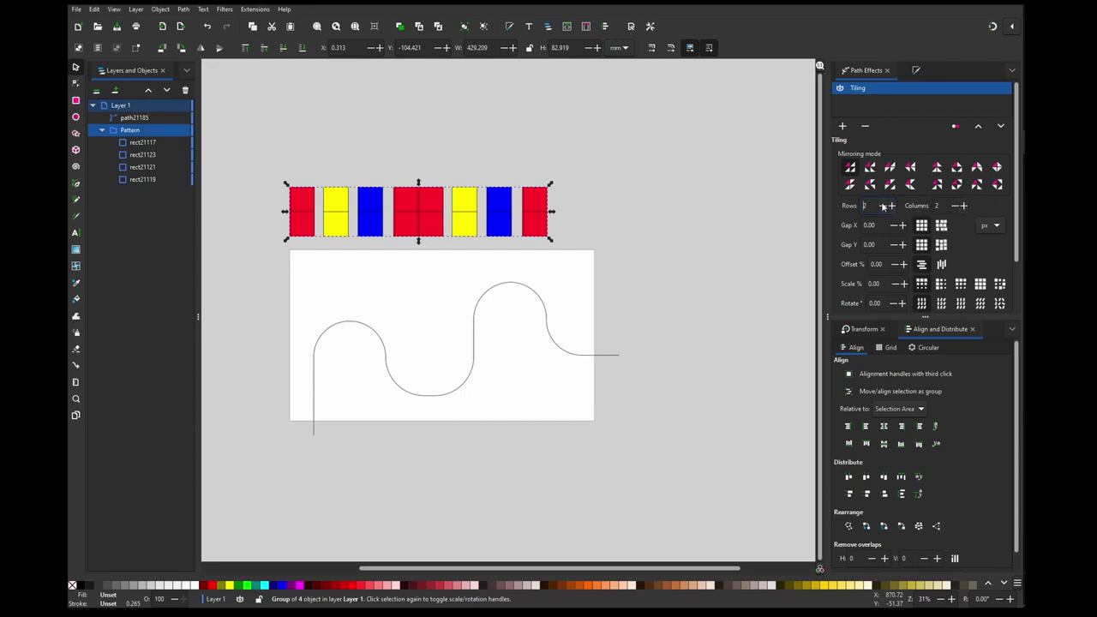
{"action": "left_click", "coordinate": [884, 206]}
{"action": "left_click", "coordinate": [963, 206]}
{"action": "left_click", "coordinate": [963, 206]}
{"action": "left_click", "coordinate": [964, 205]}
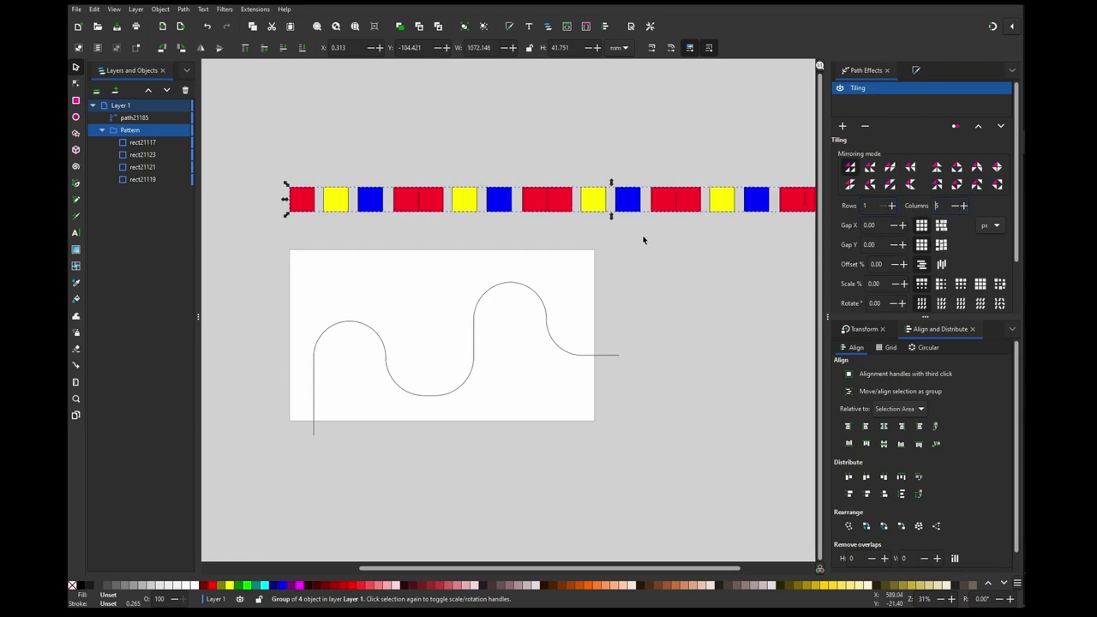
Widen the horizontal gap between the Pattern group's tiles to about 484 px with the Tiling effect's on-canvas handle
{"action": "scroll", "coordinate": [642, 240], "scroll_direction": "down", "scroll_amount": 1}
{"action": "left_click", "coordinate": [76, 84]}
{"action": "left_click_drag", "start_coordinate": [450, 215], "coordinate": [412, 226]}
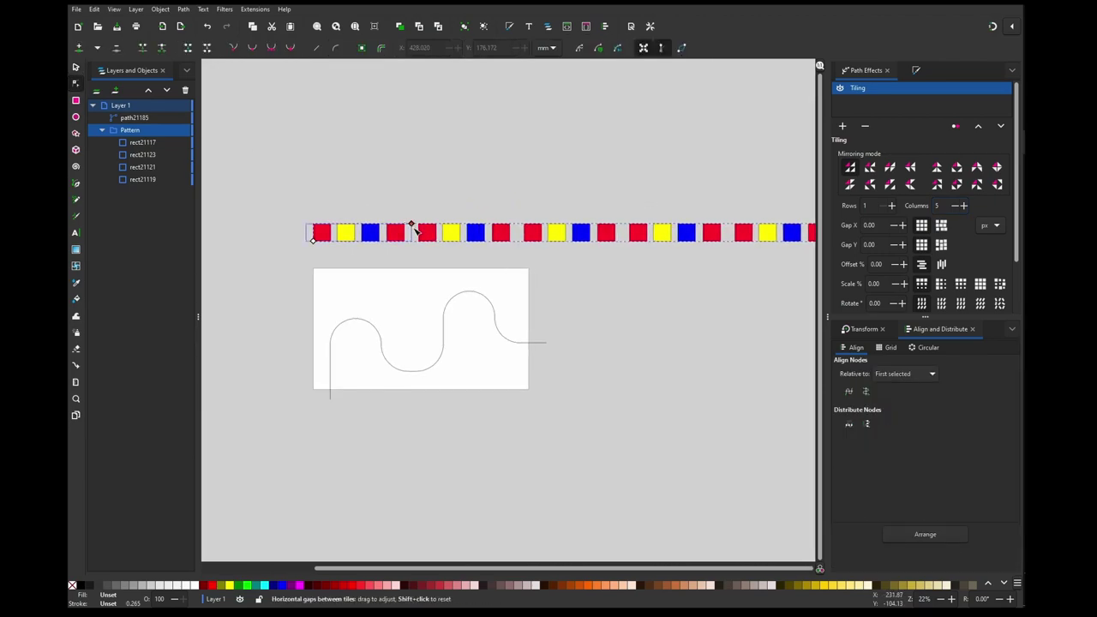
{"action": "key", "text": "s"}
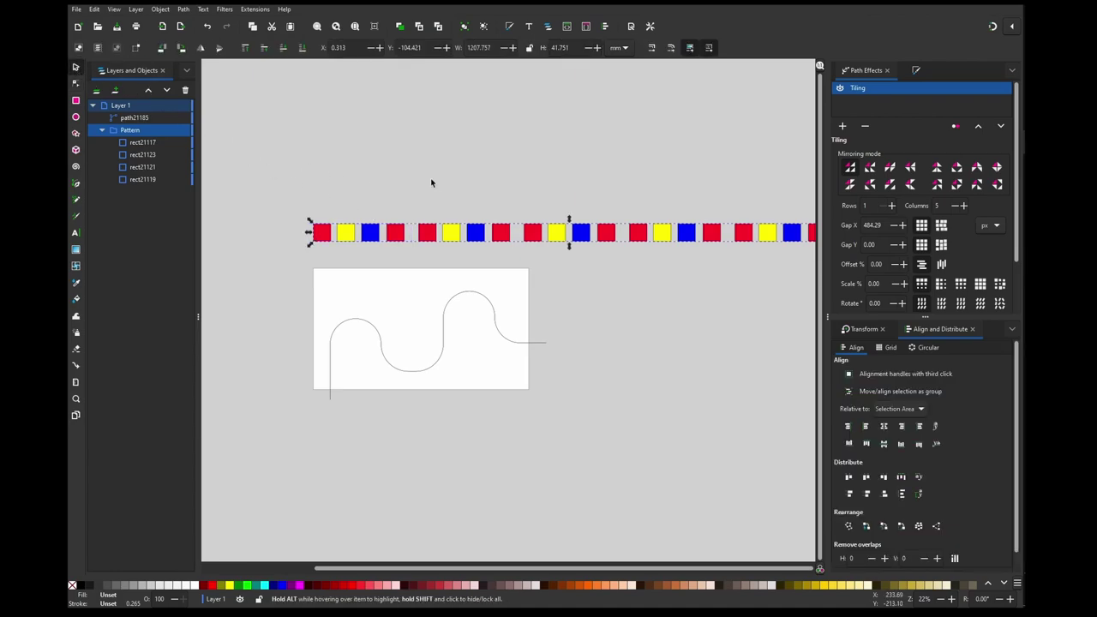
Add the Bend path effect to the Pattern group
{"action": "left_click", "coordinate": [845, 126]}
{"action": "key", "text": "BackSpace"}
{"action": "type", "text": "bend"}
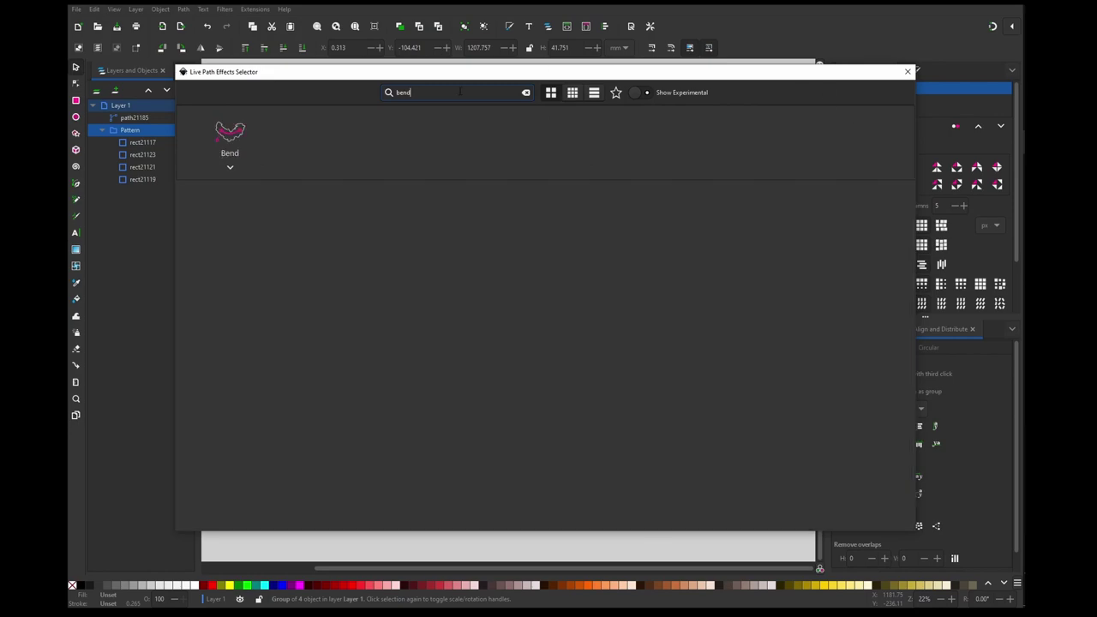
{"action": "left_click", "coordinate": [246, 137]}
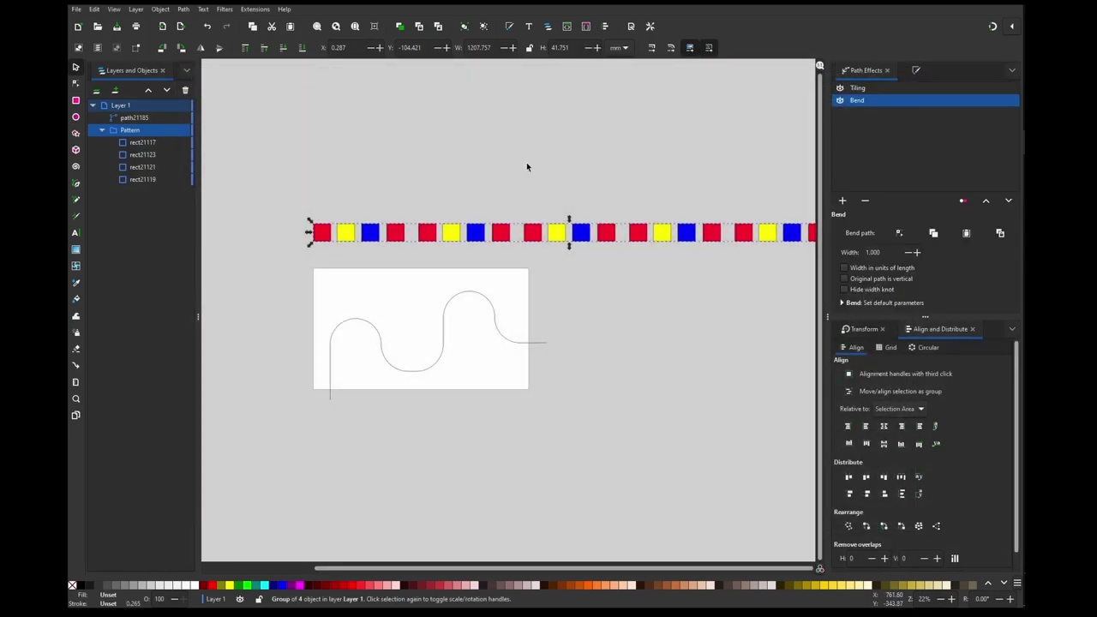
Link the rounded guide path as the Bend path of the Pattern group
{"action": "left_click", "coordinate": [374, 324]}
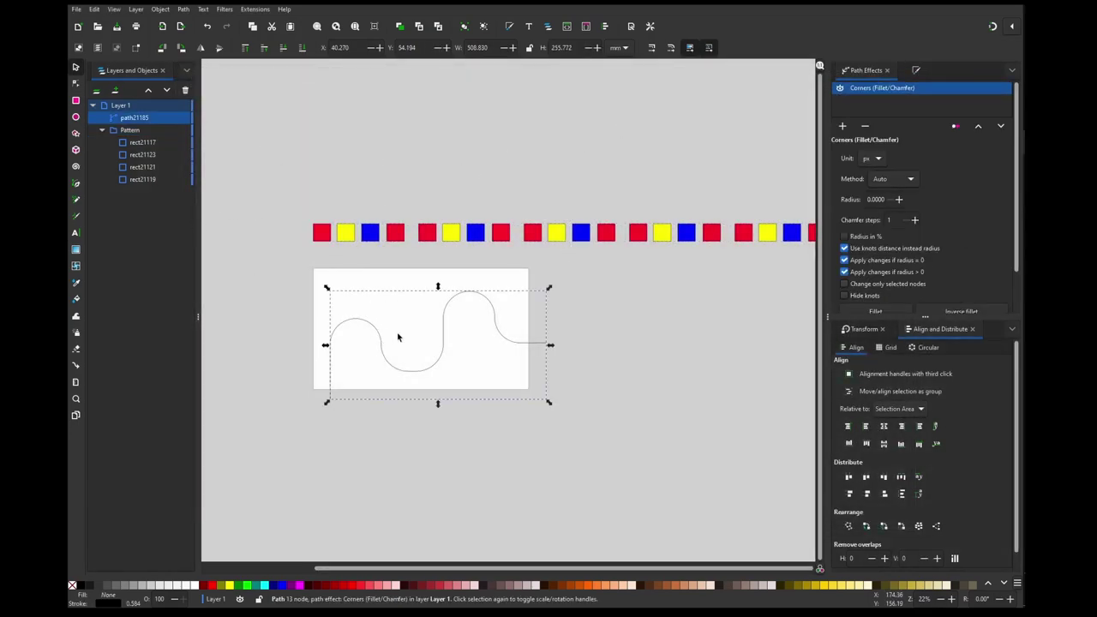
{"action": "left_click", "coordinate": [398, 241]}
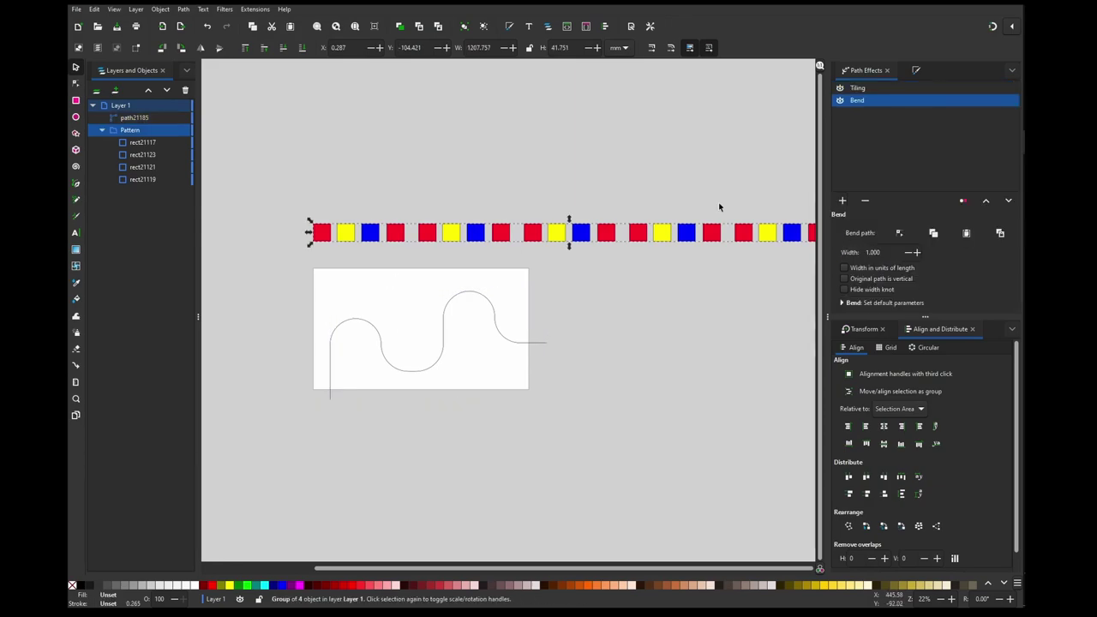
{"action": "left_click", "coordinate": [999, 233]}
{"action": "scroll", "coordinate": [353, 360], "scroll_direction": "up", "scroll_amount": 1}
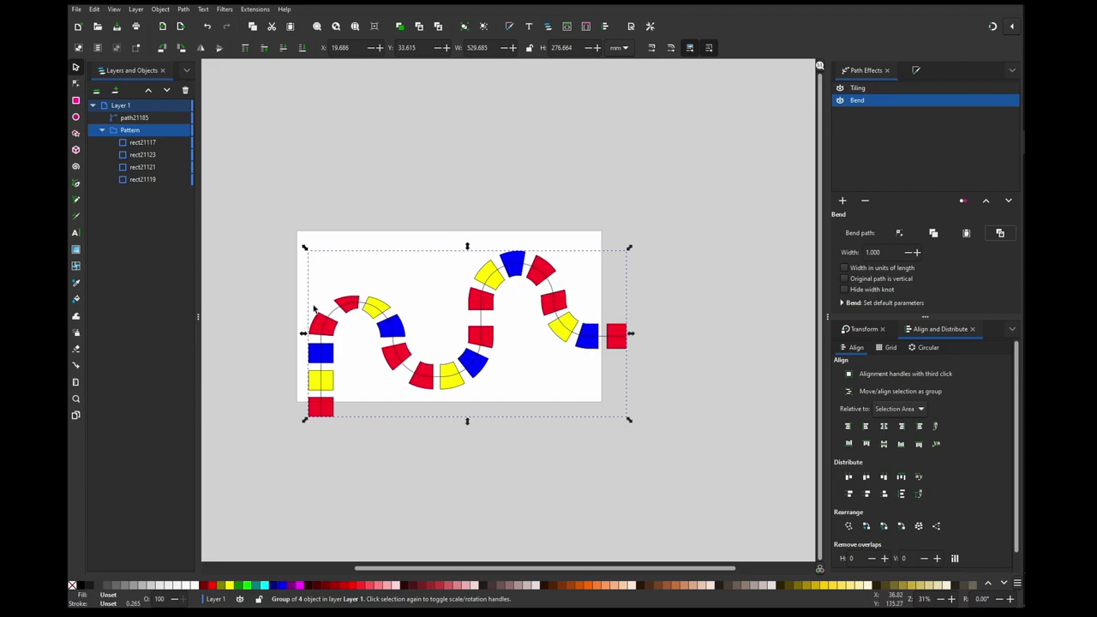
Set the Pattern group's Tiling effect to 8 columns
{"action": "left_click", "coordinate": [859, 89]}
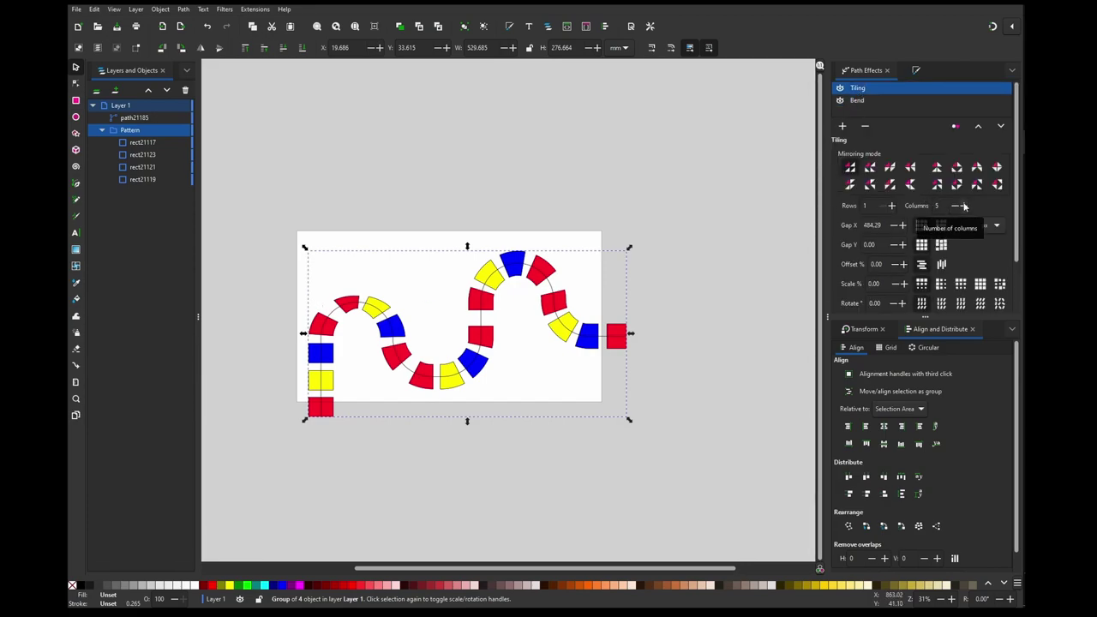
{"action": "left_click", "coordinate": [964, 207]}
{"action": "left_click", "coordinate": [963, 207]}
{"action": "left_click", "coordinate": [963, 207]}
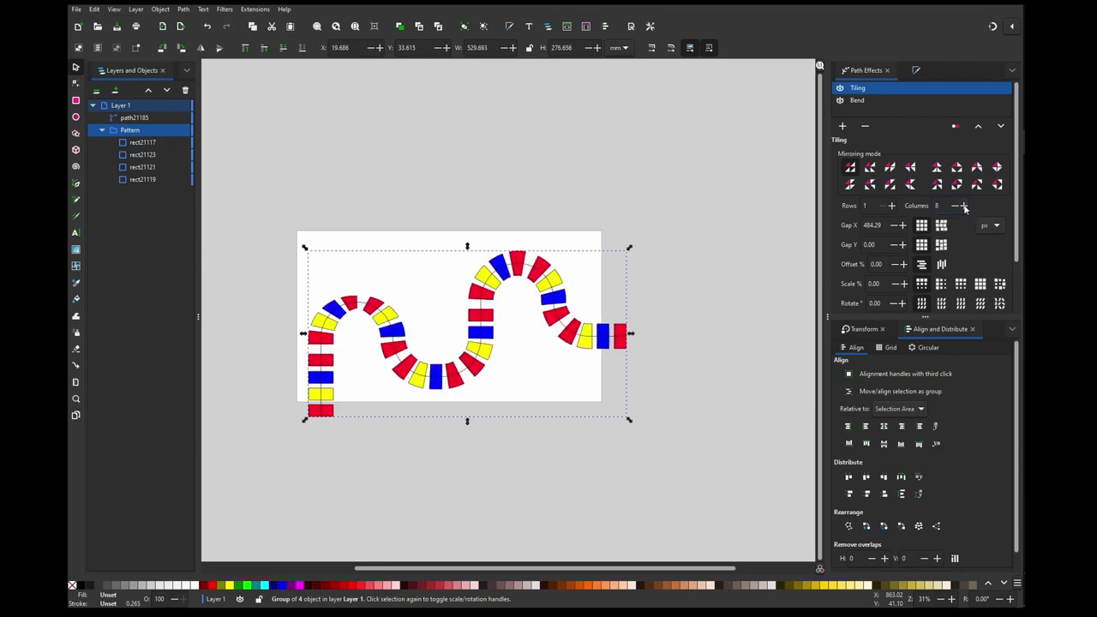
{"action": "left_click", "coordinate": [964, 206]}
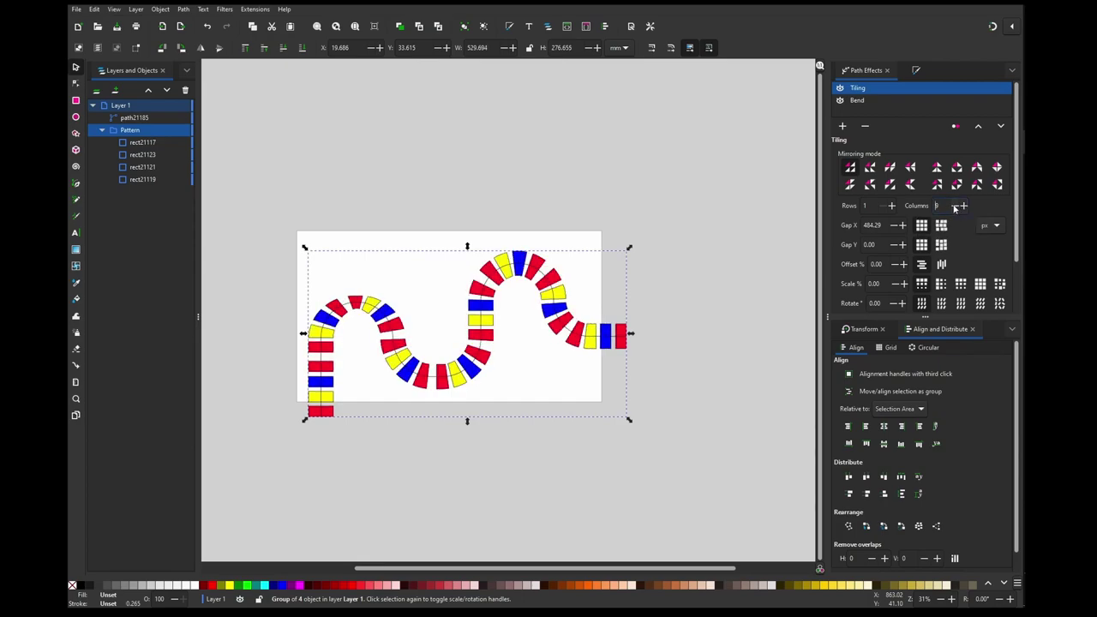
{"action": "left_click", "coordinate": [955, 207]}
Set the Tiling effect to 2 rows and separate them with a vertical gap of about 196 px
{"action": "left_click", "coordinate": [891, 207]}
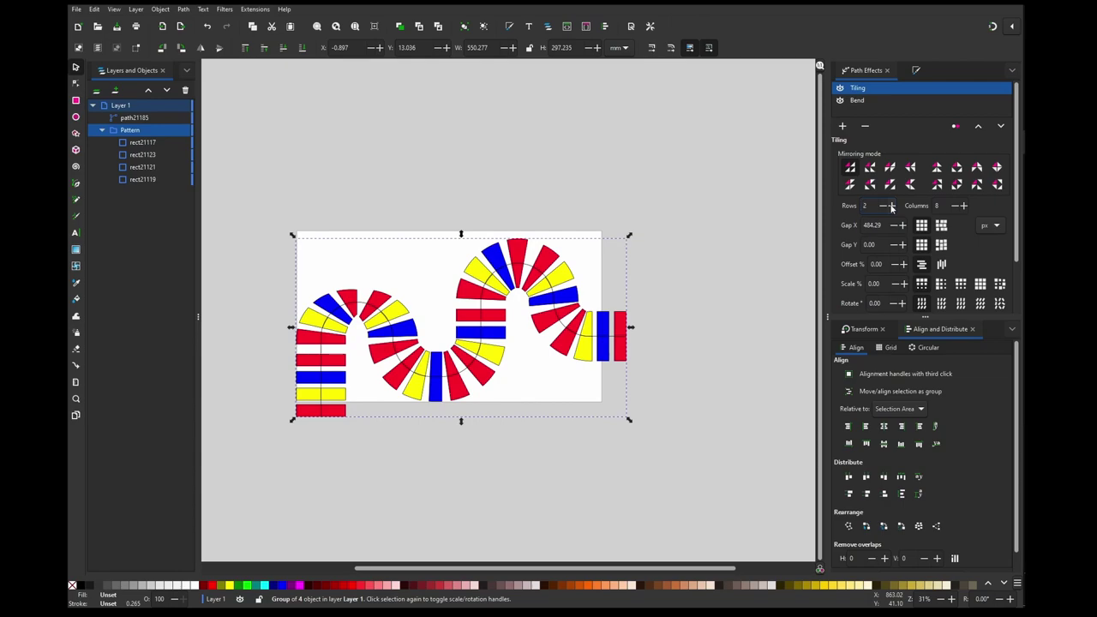
{"action": "left_click", "coordinate": [76, 83]}
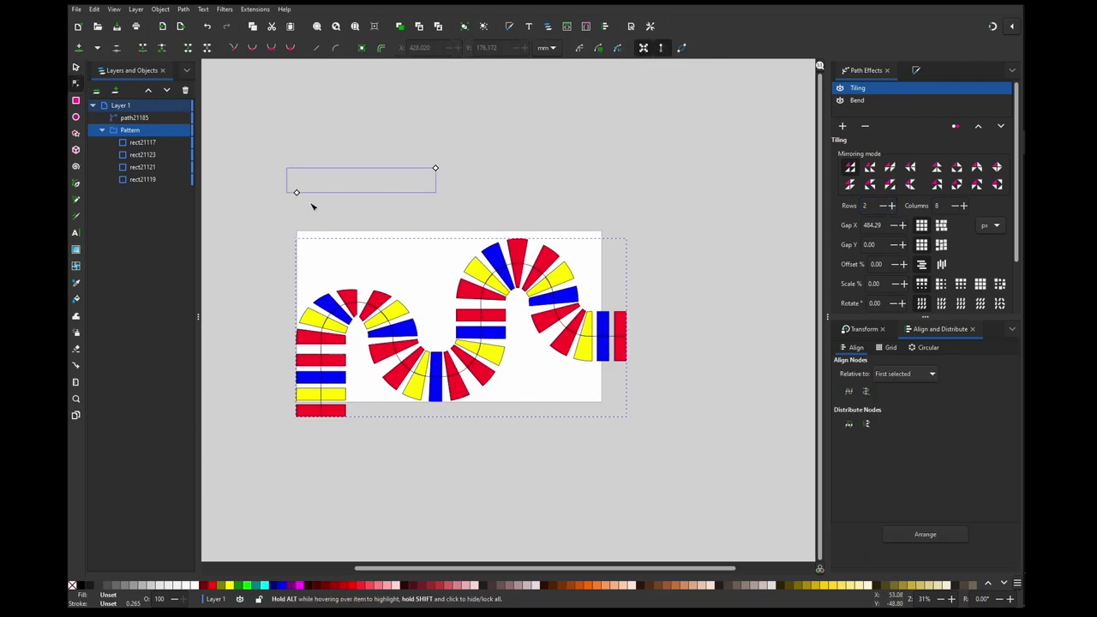
{"action": "left_click_drag", "start_coordinate": [297, 194], "coordinate": [297, 196]}
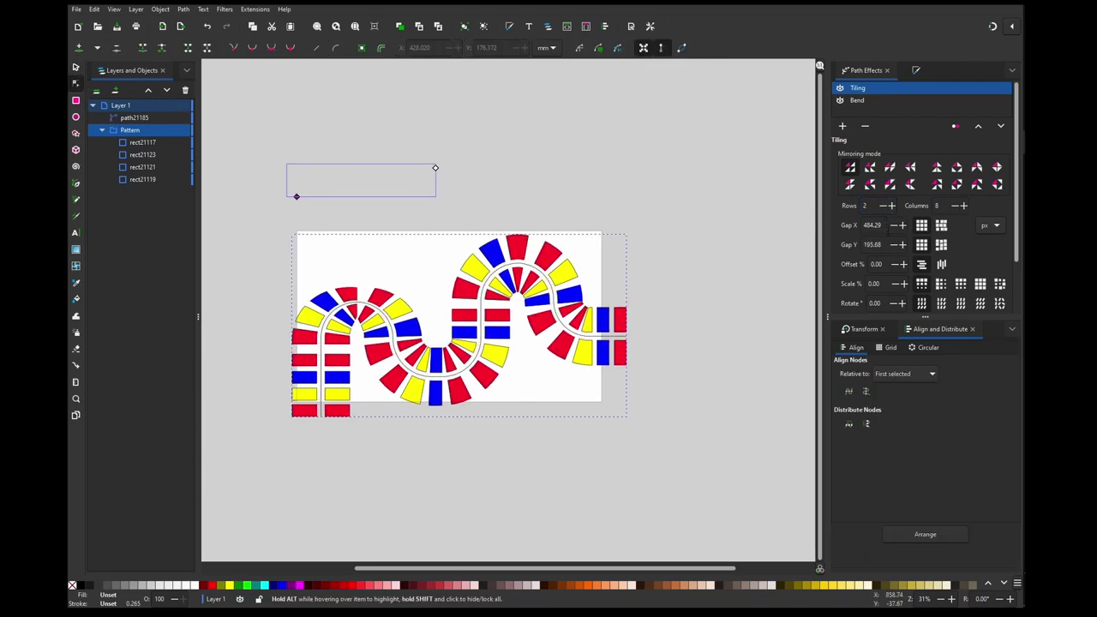
Hide the Bend effect and switch the Tiling effect's horizontal and vertical gaps to random
{"action": "left_click", "coordinate": [840, 102]}
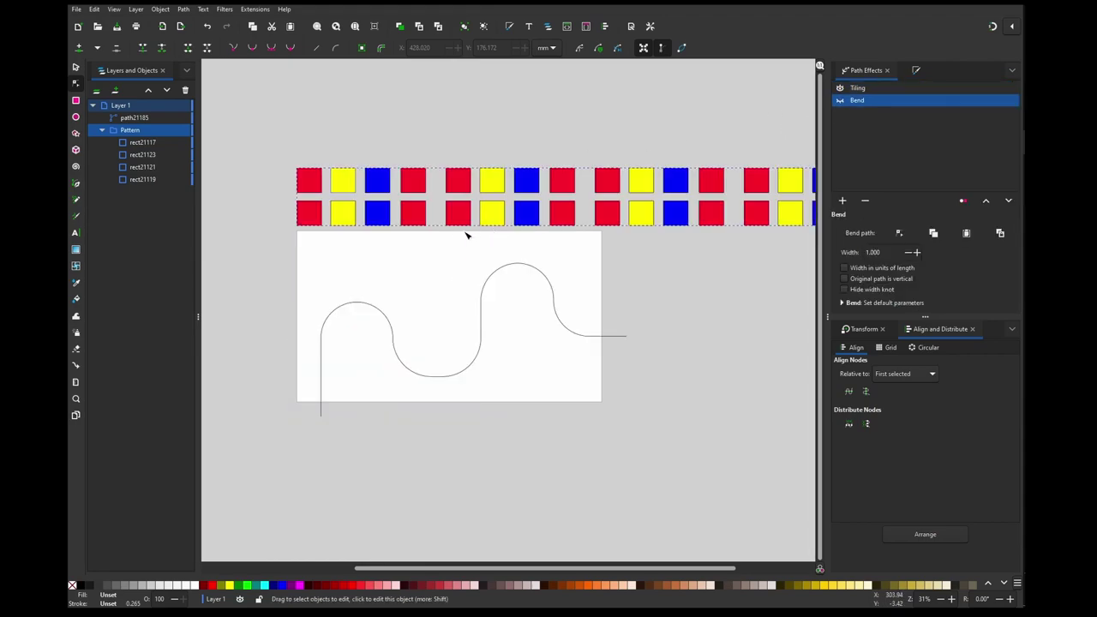
{"action": "scroll", "coordinate": [364, 278], "scroll_direction": "down", "scroll_amount": 4}
{"action": "left_click_drag", "start_coordinate": [364, 278], "coordinate": [464, 264]}
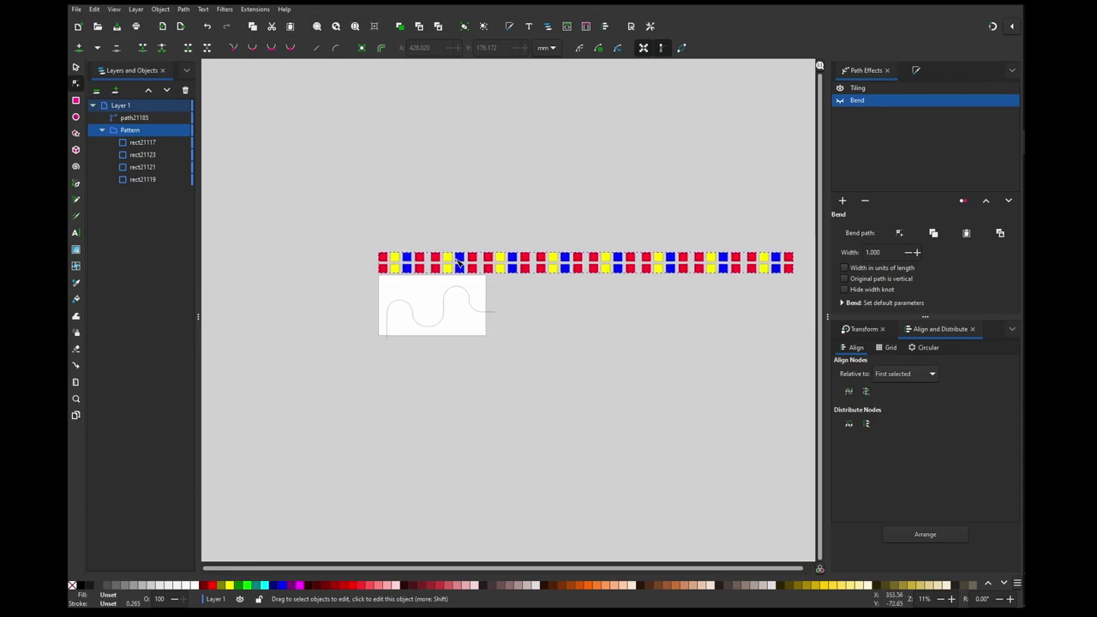
{"action": "left_click", "coordinate": [857, 88]}
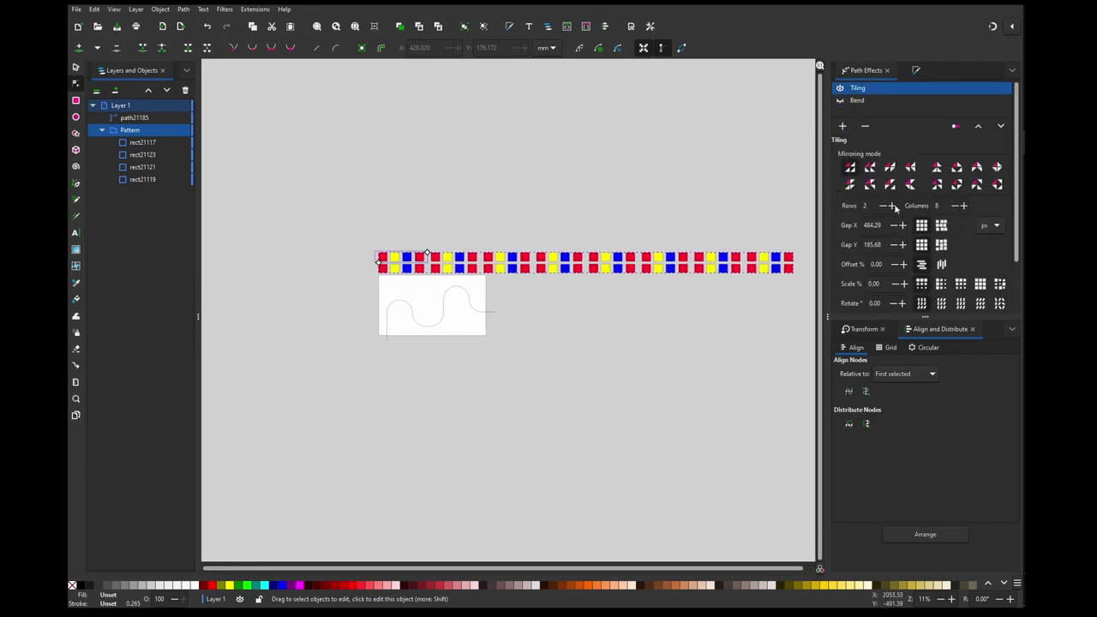
{"action": "left_click", "coordinate": [941, 226]}
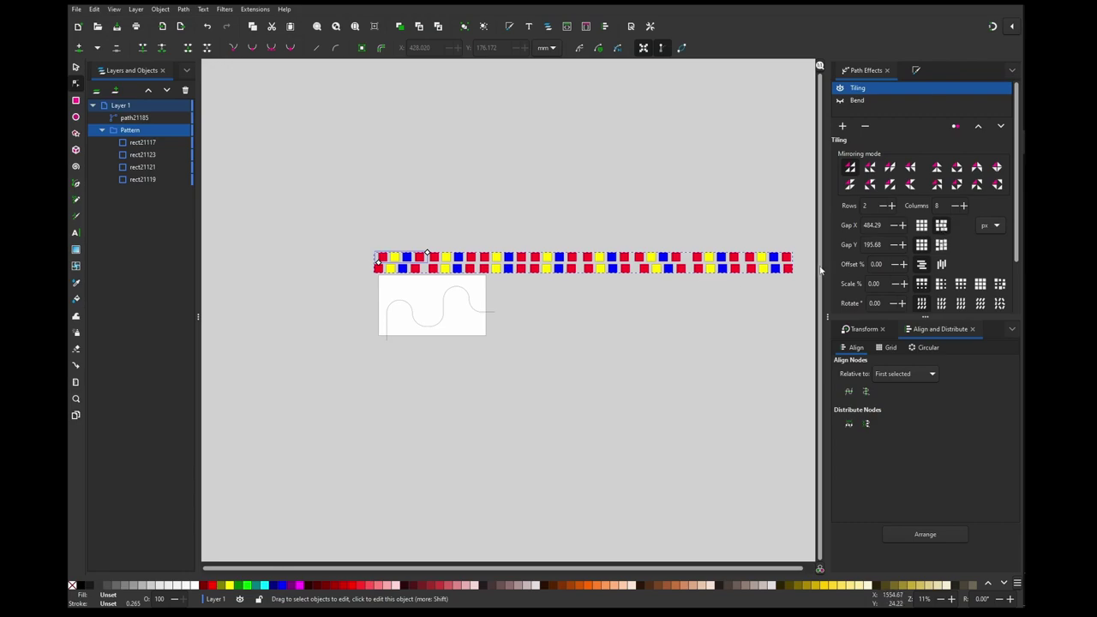
{"action": "left_click", "coordinate": [941, 244]}
Set the Tiling effect's scale to -50% with random scaling of the tiles
{"action": "scroll", "coordinate": [943, 244], "scroll_direction": "down", "scroll_amount": 1}
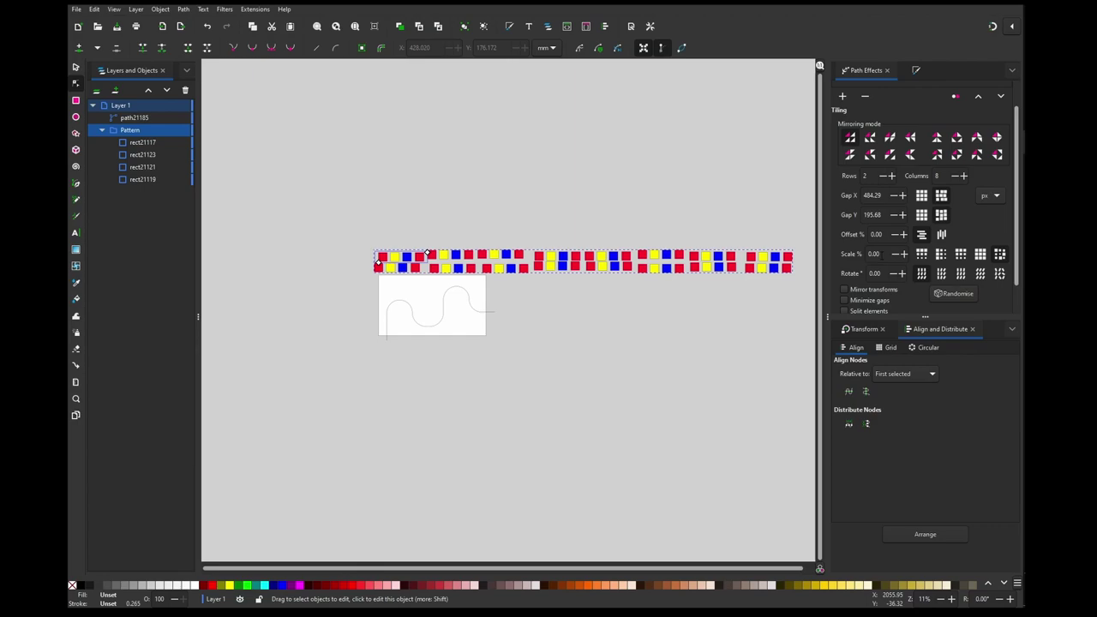
{"action": "left_click", "coordinate": [873, 254]}
{"action": "type", "text": "-50"}
{"action": "key", "text": "Return"}
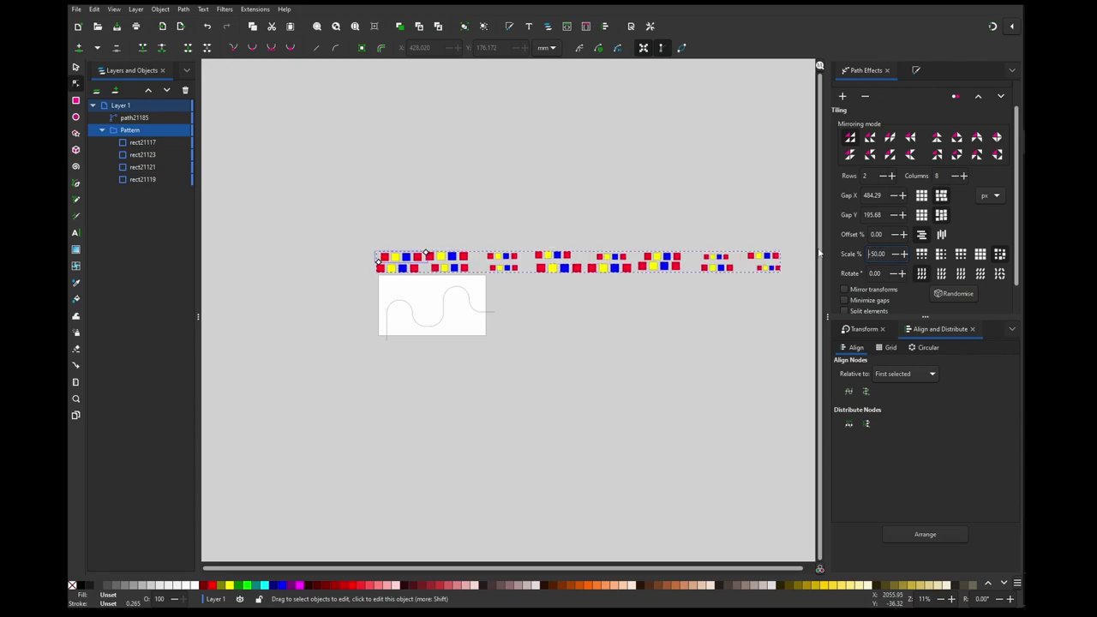
Set the Tiling effect's offset to 50%
{"action": "scroll", "coordinate": [617, 283], "scroll_direction": "up", "scroll_amount": 2}
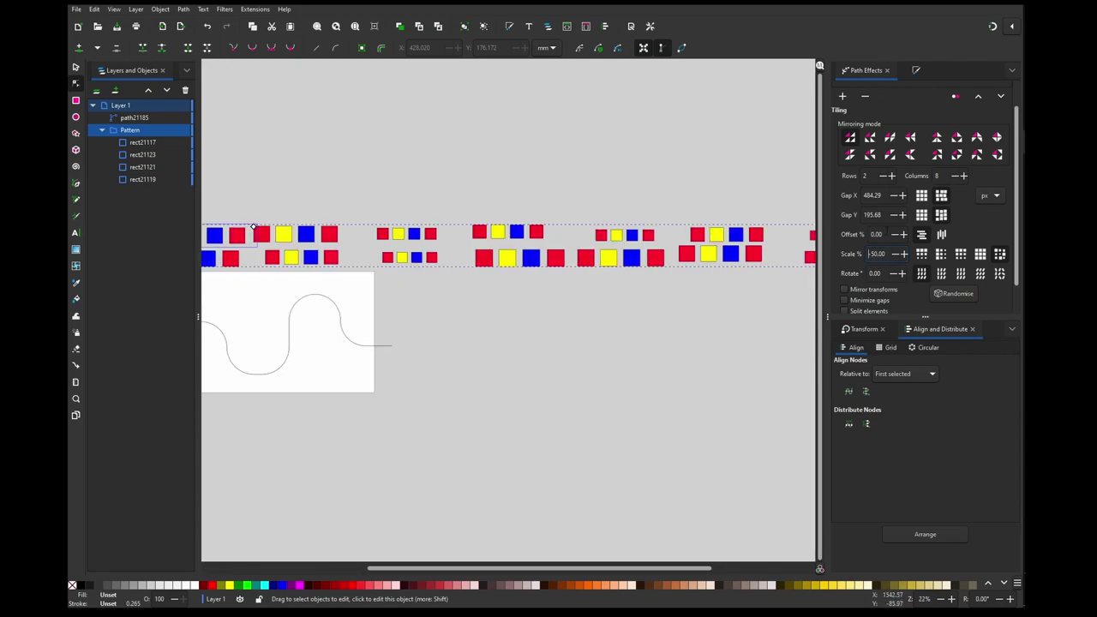
{"action": "left_click_drag", "start_coordinate": [887, 234], "coordinate": [815, 239]}
{"action": "type", "text": "50"}
{"action": "key", "text": "Return"}
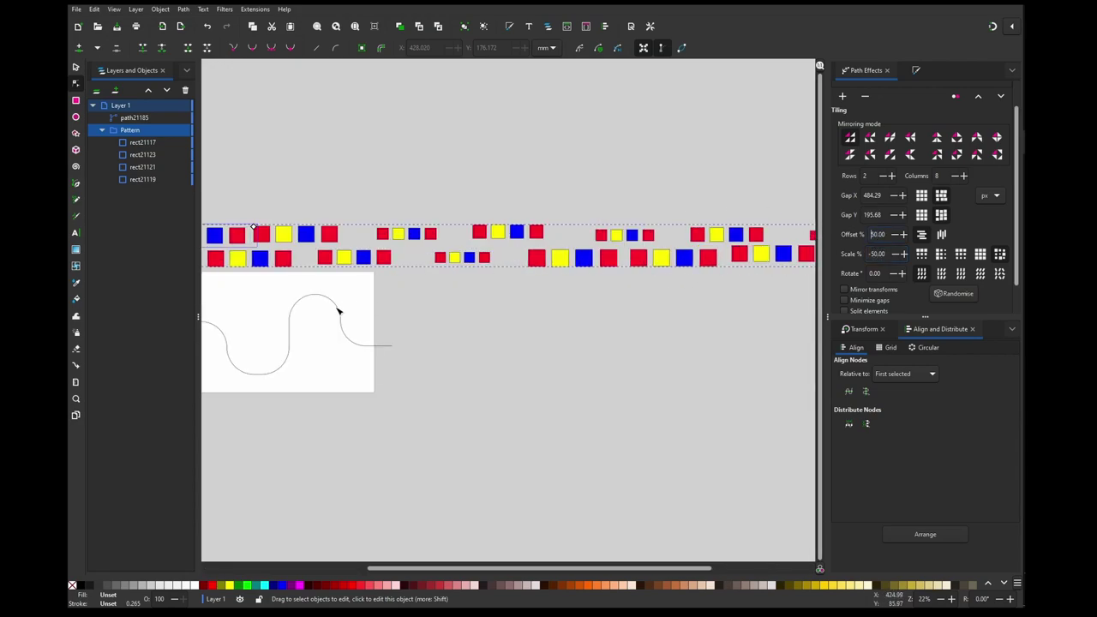
Set the Tiling effect to 3 rows and adjust the vertical gap on the canvas to about 57 px
{"action": "scroll", "coordinate": [343, 295], "scroll_direction": "down", "scroll_amount": 2}
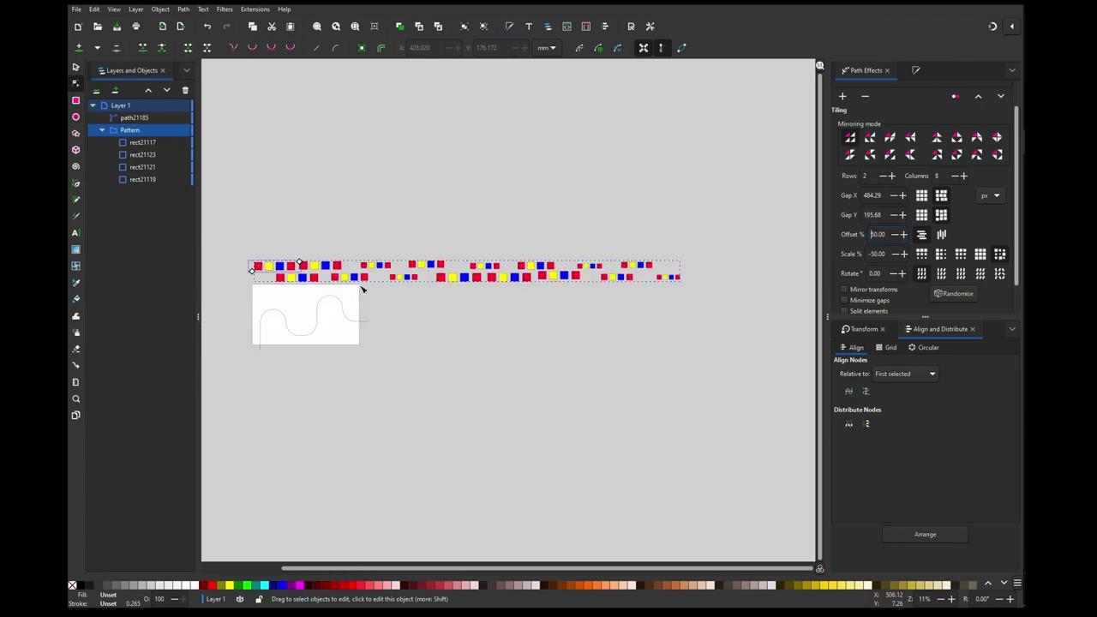
{"action": "left_click", "coordinate": [893, 177]}
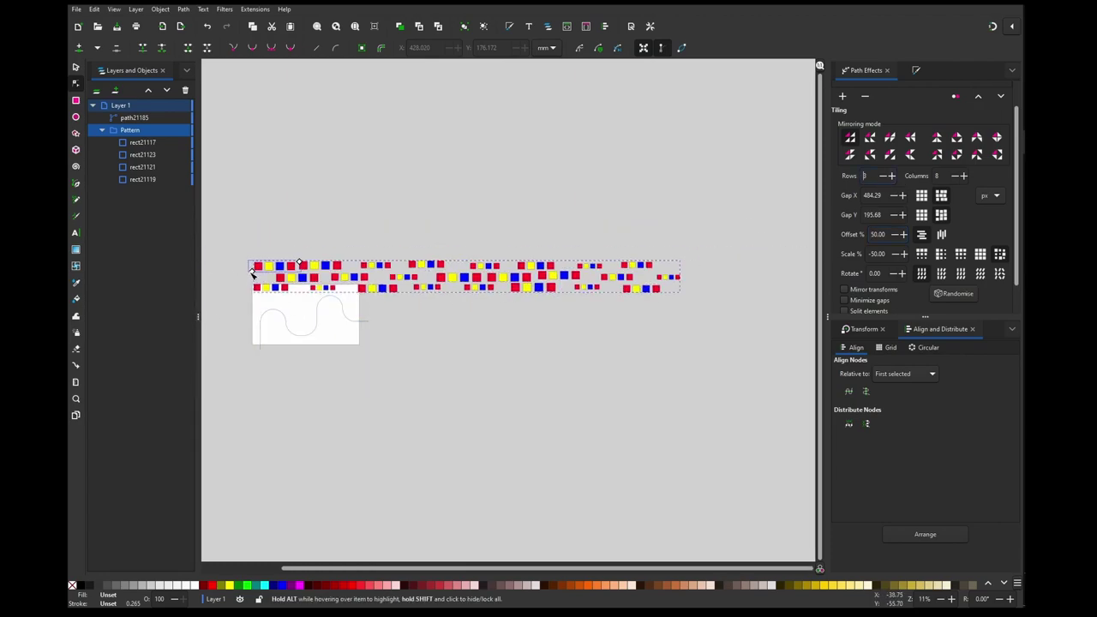
{"action": "scroll", "coordinate": [253, 272], "scroll_direction": "up", "scroll_amount": 2}
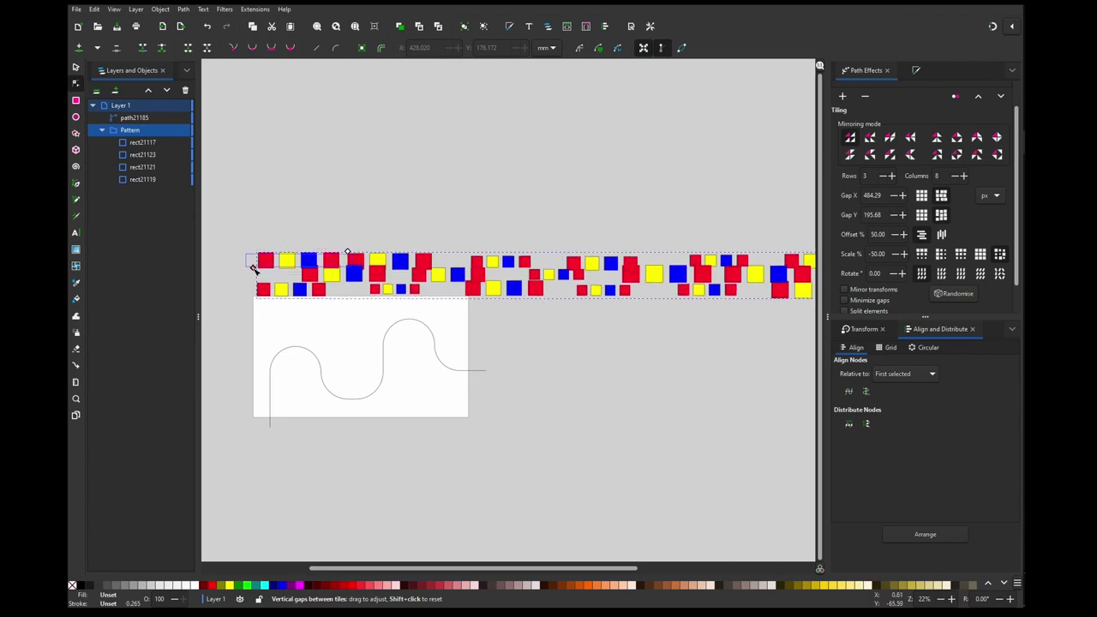
{"action": "left_click_drag", "start_coordinate": [253, 267], "coordinate": [254, 270]}
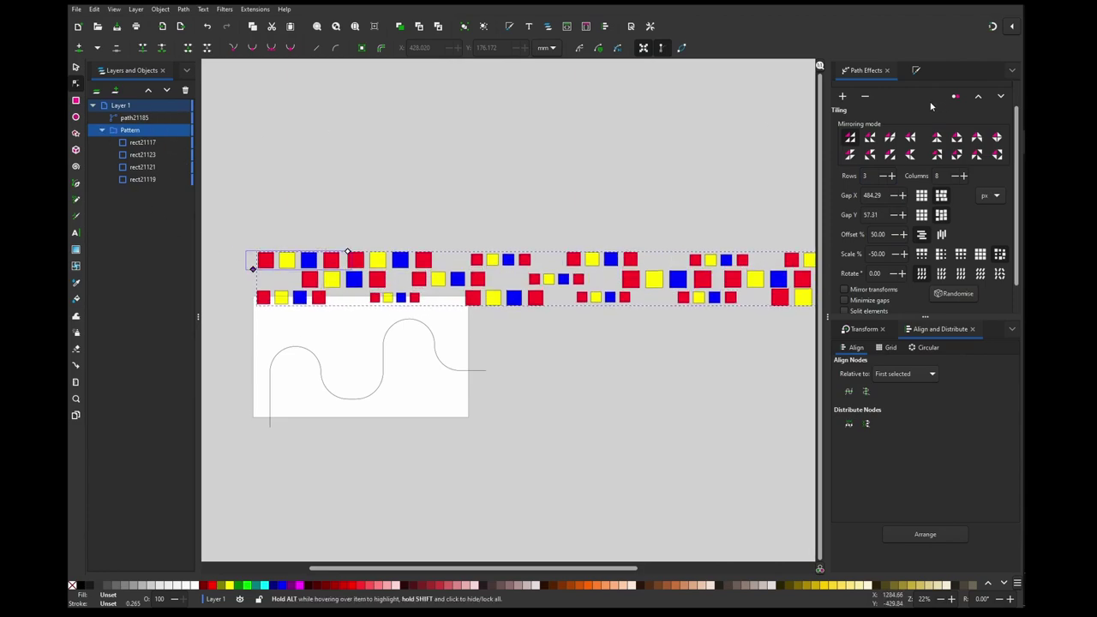
Show the Bend effect again and narrow the bent pattern to a width of about 0.355 with its width knot
{"action": "scroll", "coordinate": [932, 106], "scroll_direction": "up", "scroll_amount": 1}
{"action": "left_click", "coordinate": [841, 100]}
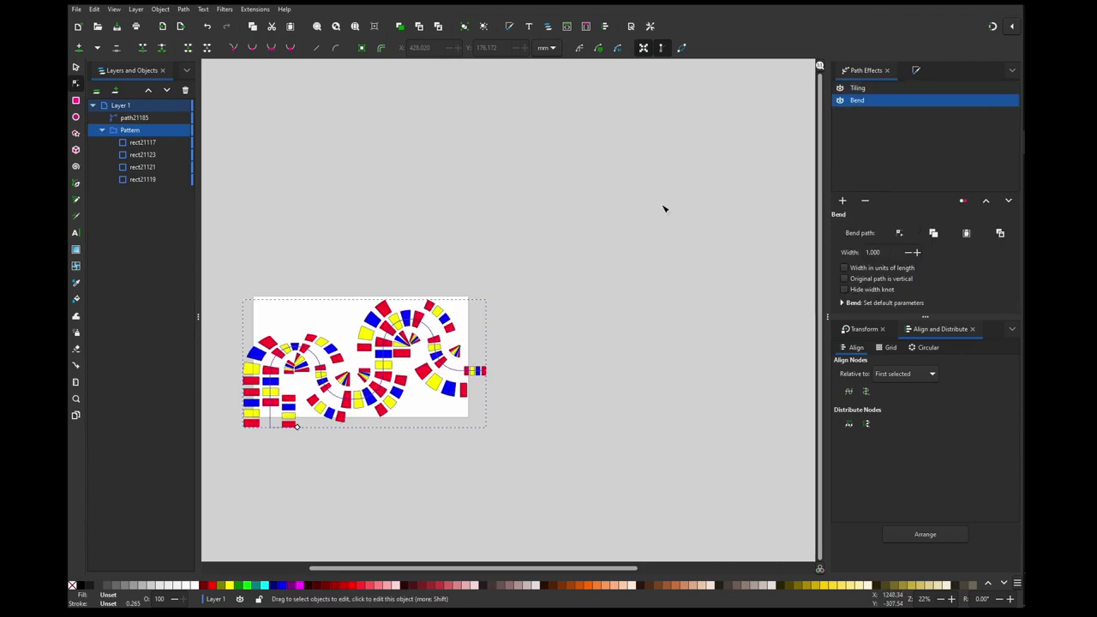
{"action": "scroll", "coordinate": [317, 360], "scroll_direction": "up", "scroll_amount": 1}
{"action": "left_click_drag", "start_coordinate": [335, 381], "coordinate": [457, 353]}
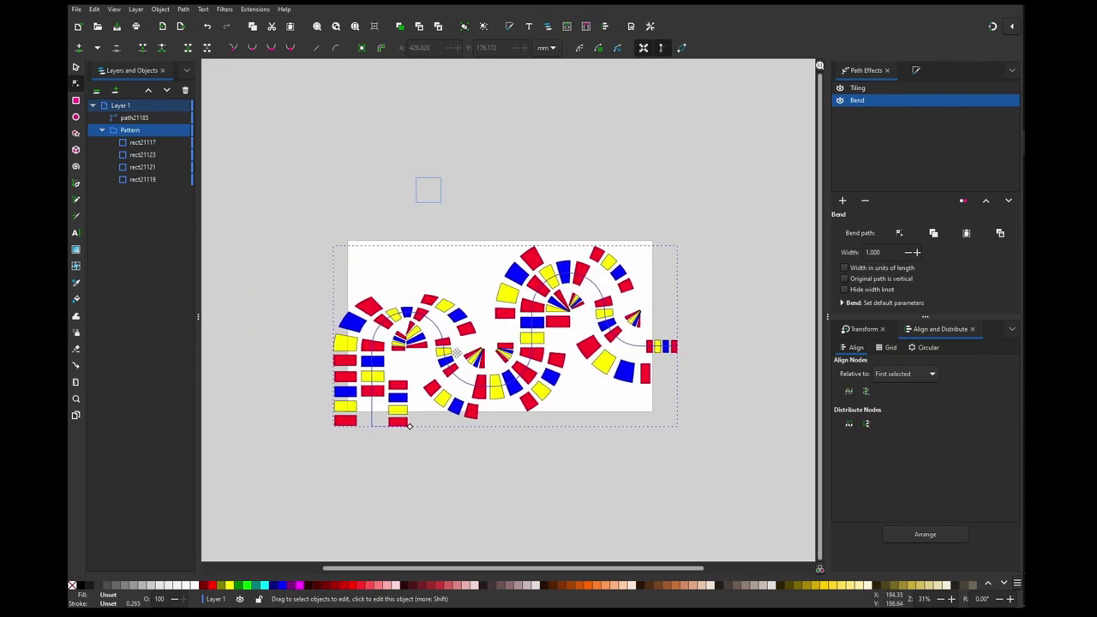
{"action": "scroll", "coordinate": [409, 426], "scroll_direction": "left", "scroll_amount": 1}
{"action": "left_click_drag", "start_coordinate": [429, 421], "coordinate": [406, 422]}
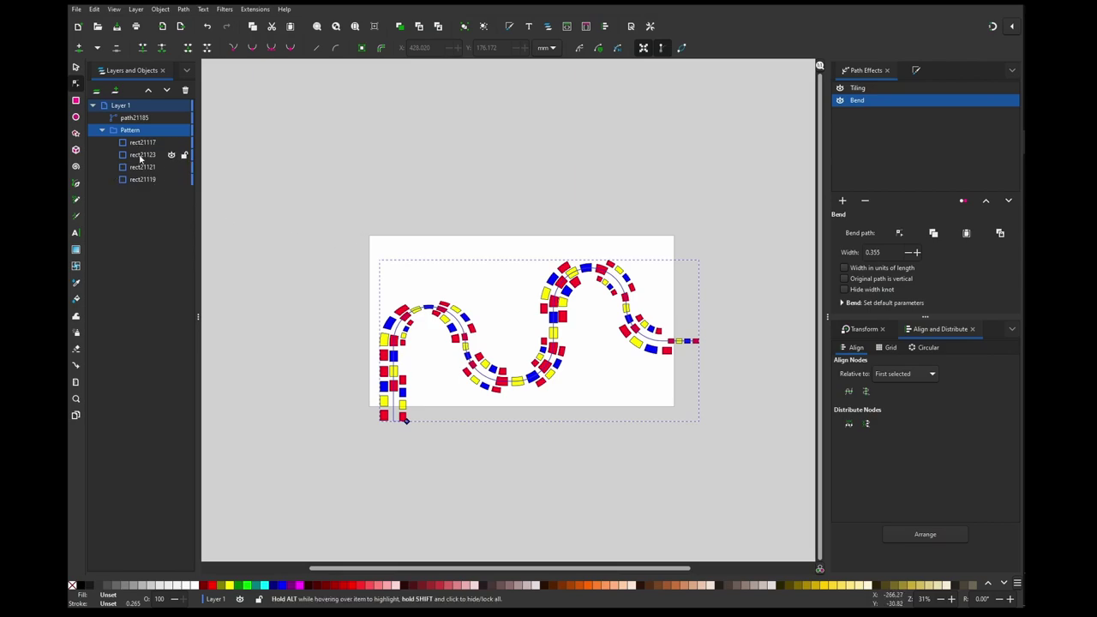
Move the two upper corner nodes of the guide path's first arch straight up by about 44 mm
{"action": "left_click", "coordinate": [135, 118]}
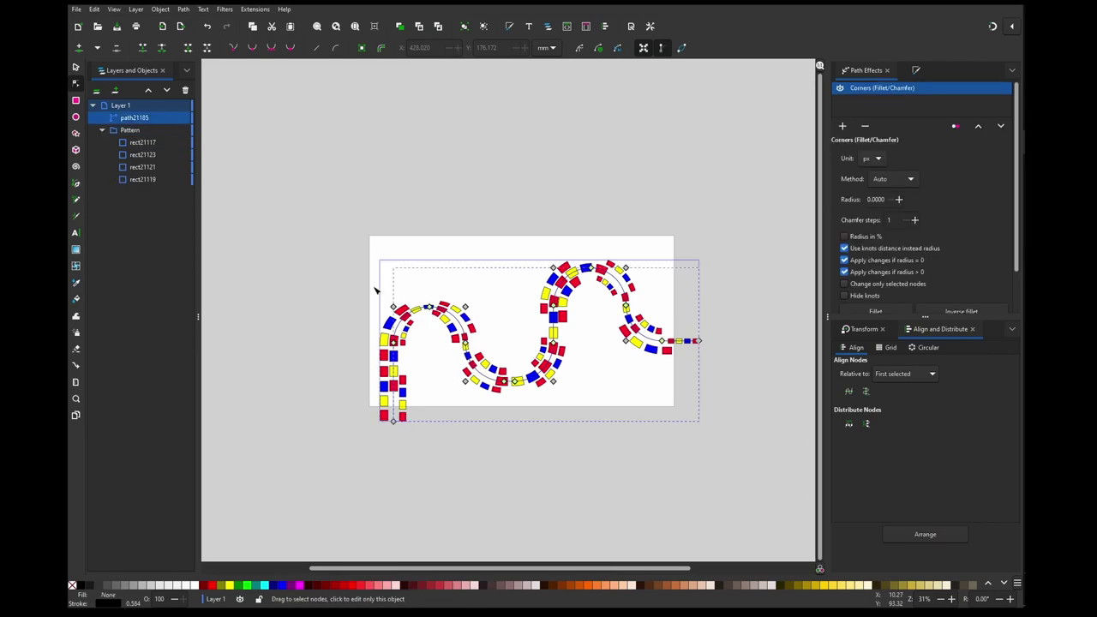
{"action": "left_click_drag", "start_coordinate": [467, 306], "coordinate": [467, 281]}
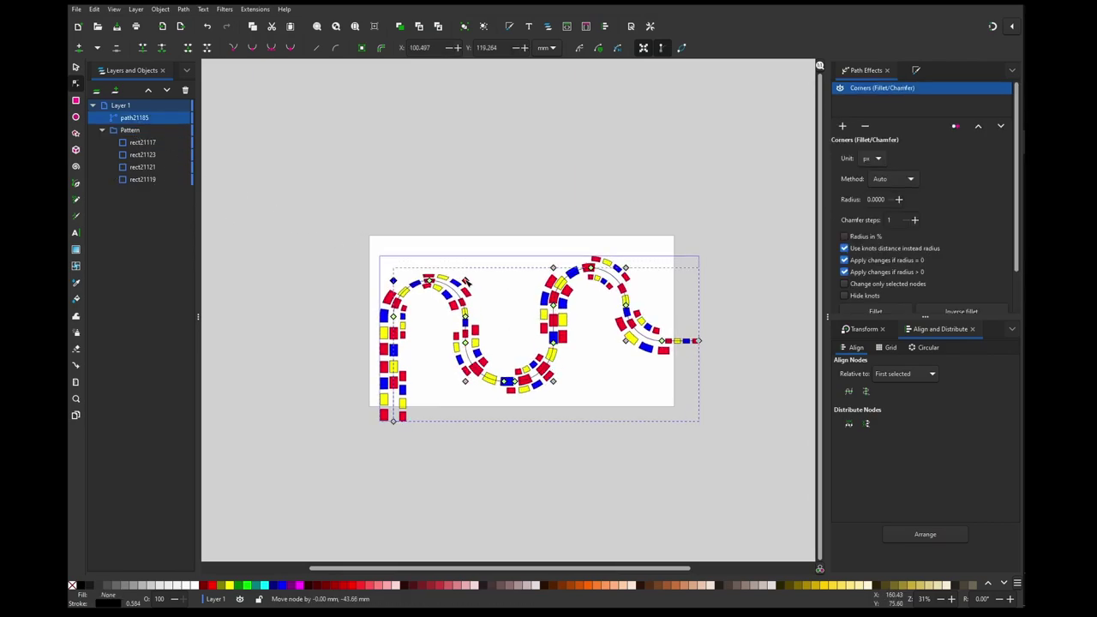
{"action": "left_click", "coordinate": [435, 244]}
{"action": "left_click", "coordinate": [541, 371]}
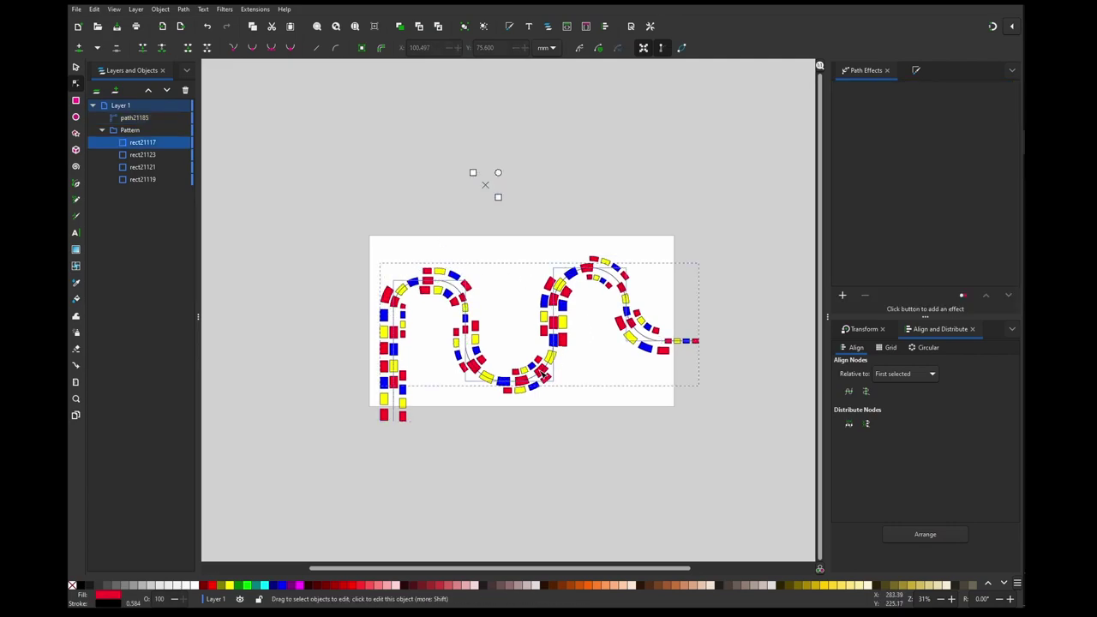
{"action": "left_click", "coordinate": [521, 200]}
{"action": "left_click", "coordinate": [485, 183]}
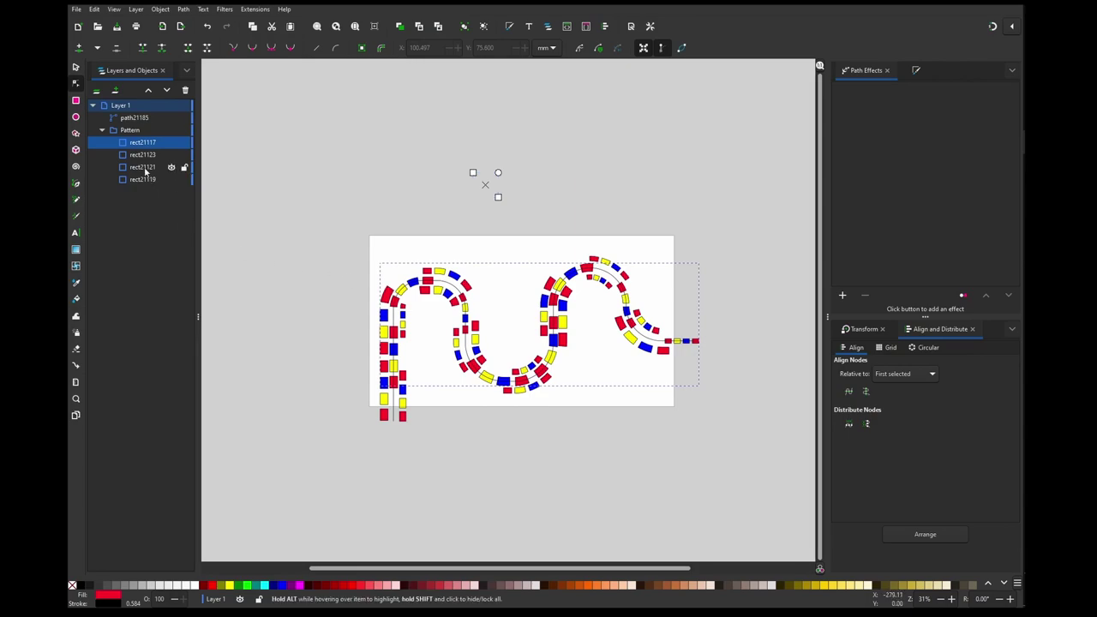
Increase the Pattern group's Tiling effect to 12 columns
{"action": "left_click", "coordinate": [144, 131]}
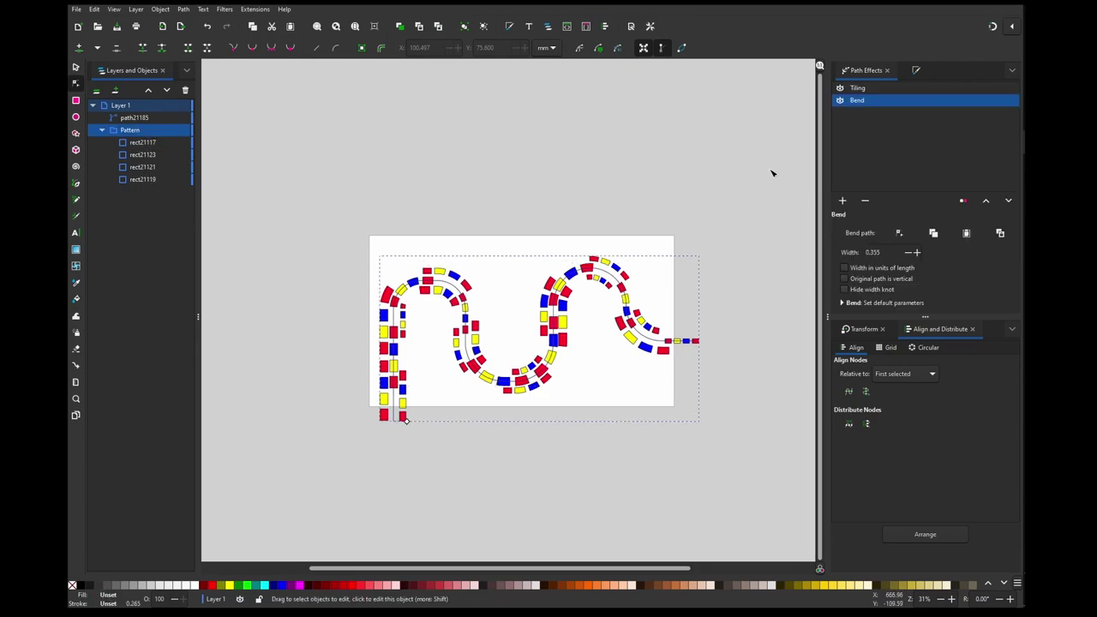
{"action": "left_click", "coordinate": [859, 90]}
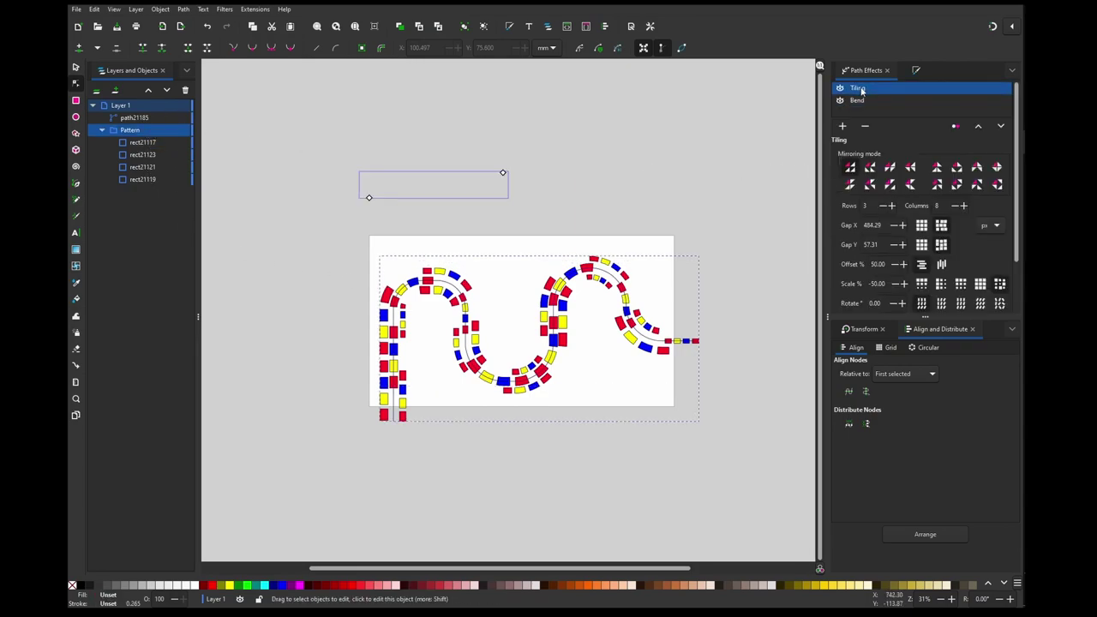
{"action": "left_click", "coordinate": [964, 206]}
{"action": "left_click", "coordinate": [963, 205]}
{"action": "left_click", "coordinate": [963, 206]}
{"action": "left_click", "coordinate": [963, 206]}
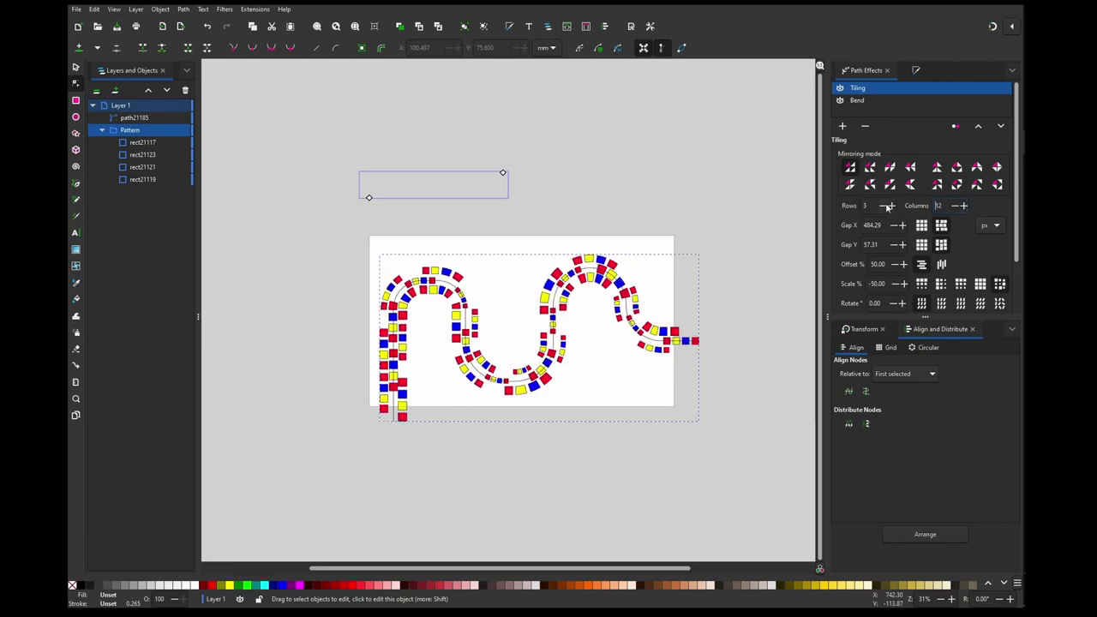
Set the Pattern group's Tiling effect to 2 rows with a 10% offset
{"action": "left_click", "coordinate": [885, 205]}
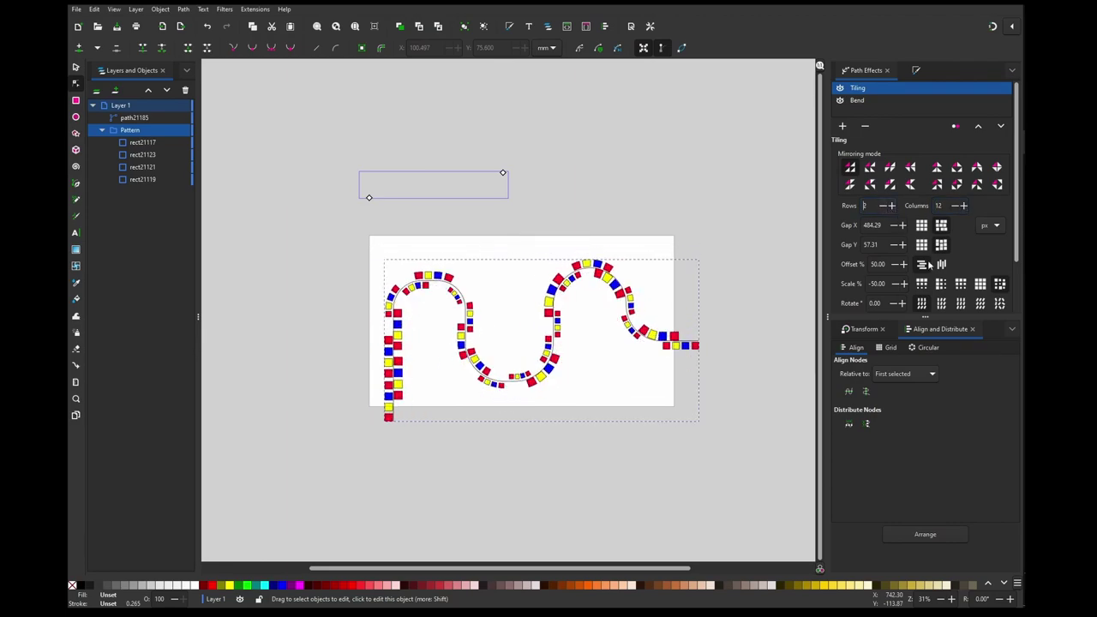
{"action": "left_click_drag", "start_coordinate": [887, 264], "coordinate": [836, 266]}
{"action": "type", "text": "10"}
{"action": "key", "text": "Return"}
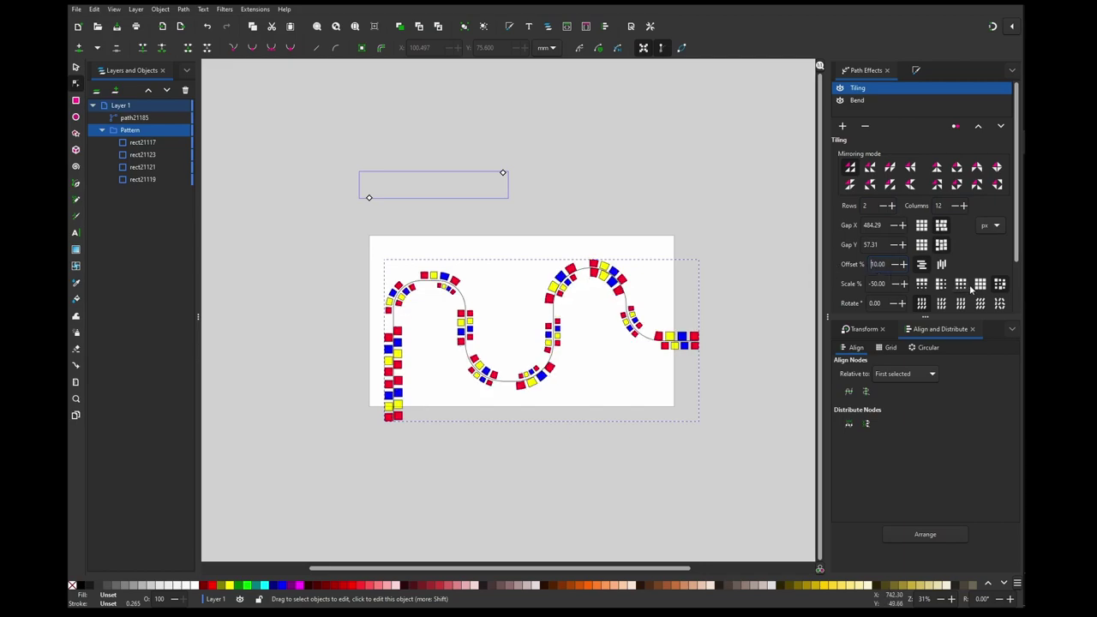
{"action": "left_click", "coordinate": [650, 147]}
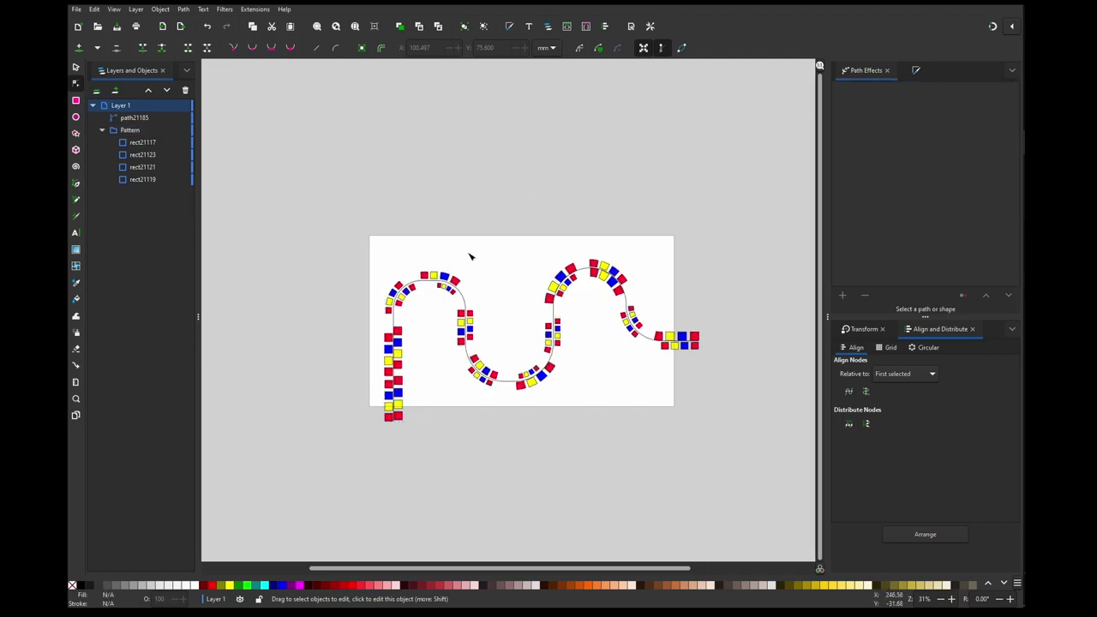
Hide both the Tiling and Bend effects on the Pattern group
{"action": "left_click", "coordinate": [465, 295]}
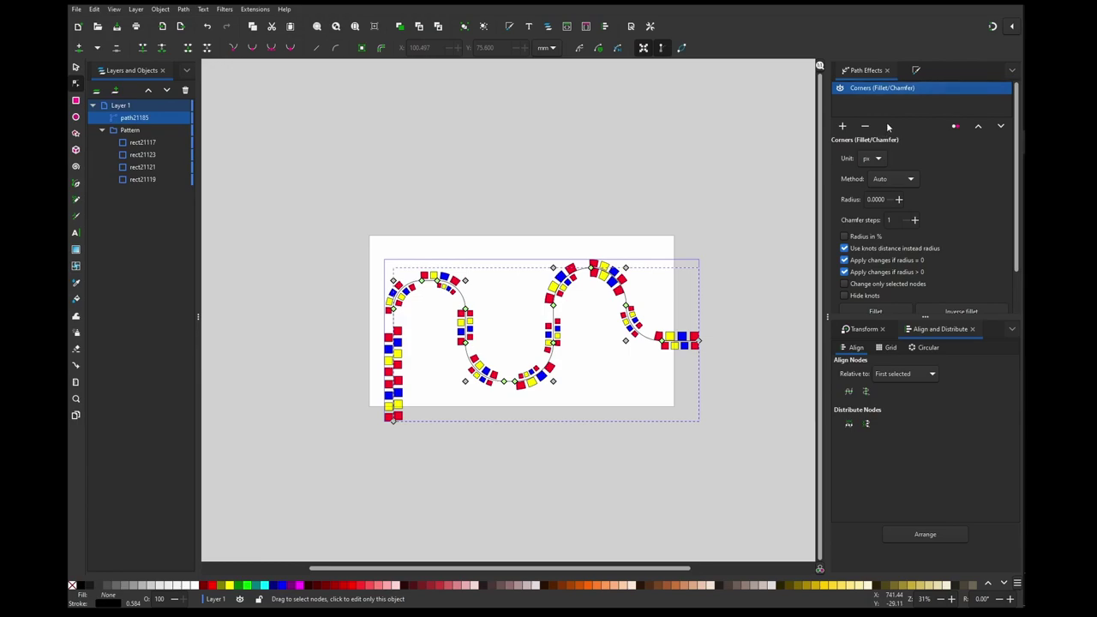
{"action": "left_click", "coordinate": [131, 130]}
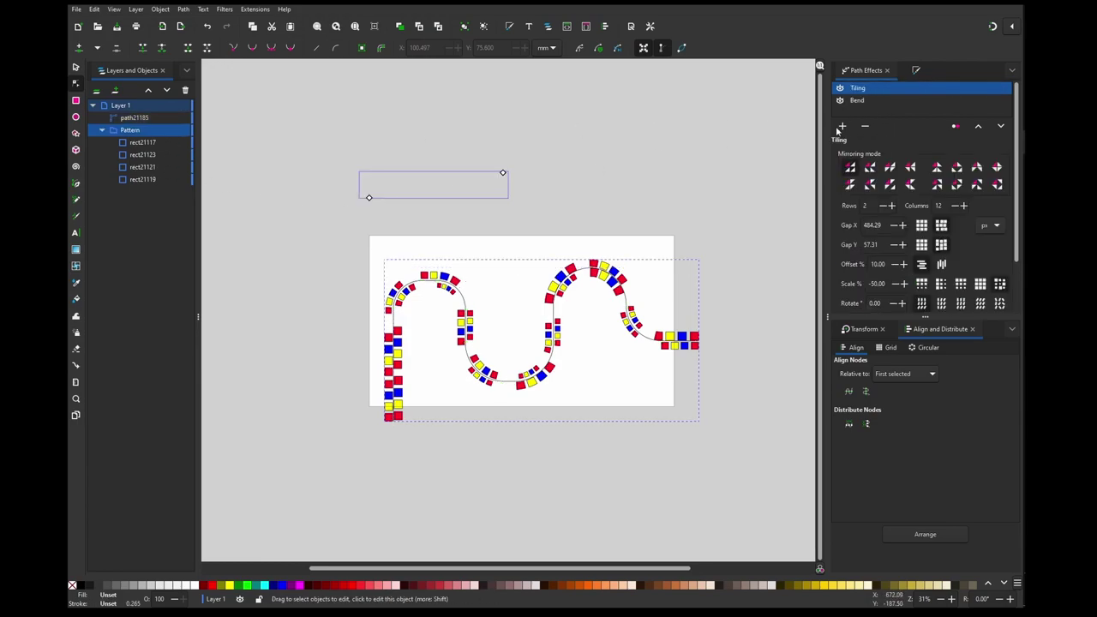
{"action": "left_click", "coordinate": [843, 89]}
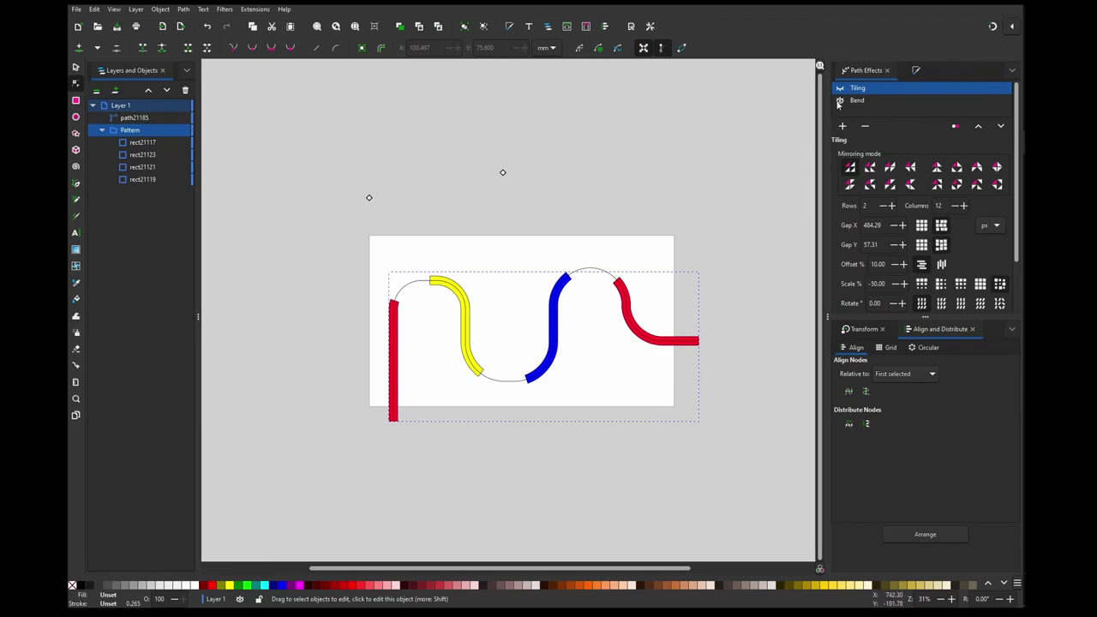
{"action": "left_click", "coordinate": [840, 100]}
Widen the first red, the yellow and the blue squares of the pattern until each one meets its neighbour
{"action": "left_click", "coordinate": [383, 184]}
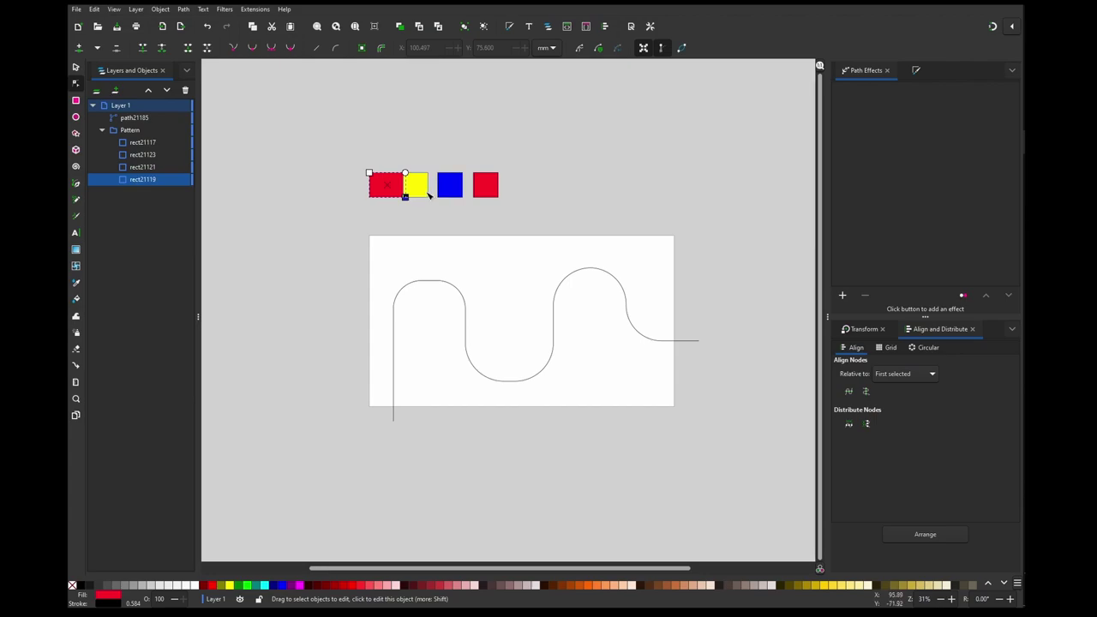
{"action": "left_click", "coordinate": [418, 190]}
{"action": "left_click", "coordinate": [456, 193]}
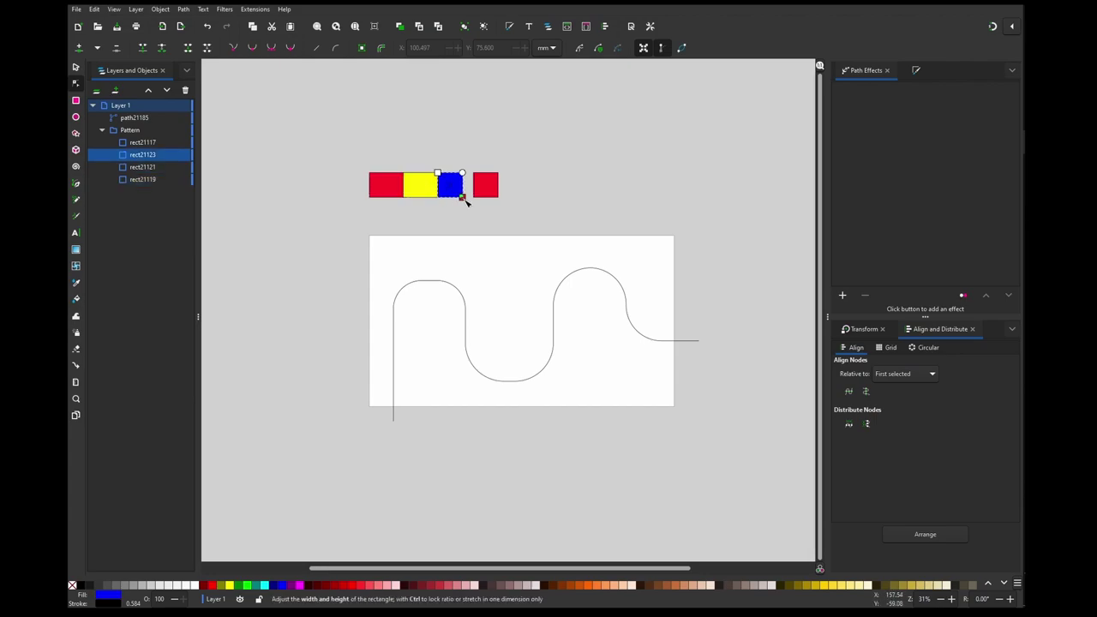
{"action": "left_click_drag", "start_coordinate": [463, 197], "coordinate": [480, 197]}
{"action": "left_click", "coordinate": [581, 245]}
Show the Pattern group's Bend effect again while keeping its Tiling effect hidden
{"action": "left_click", "coordinate": [464, 277]}
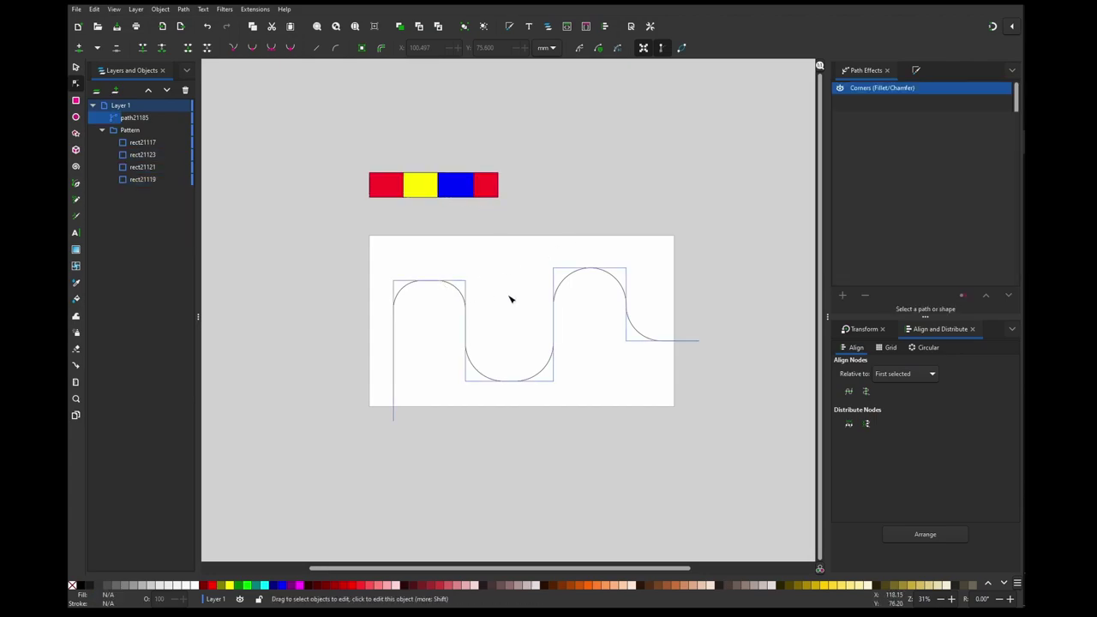
{"action": "left_click", "coordinate": [120, 131]}
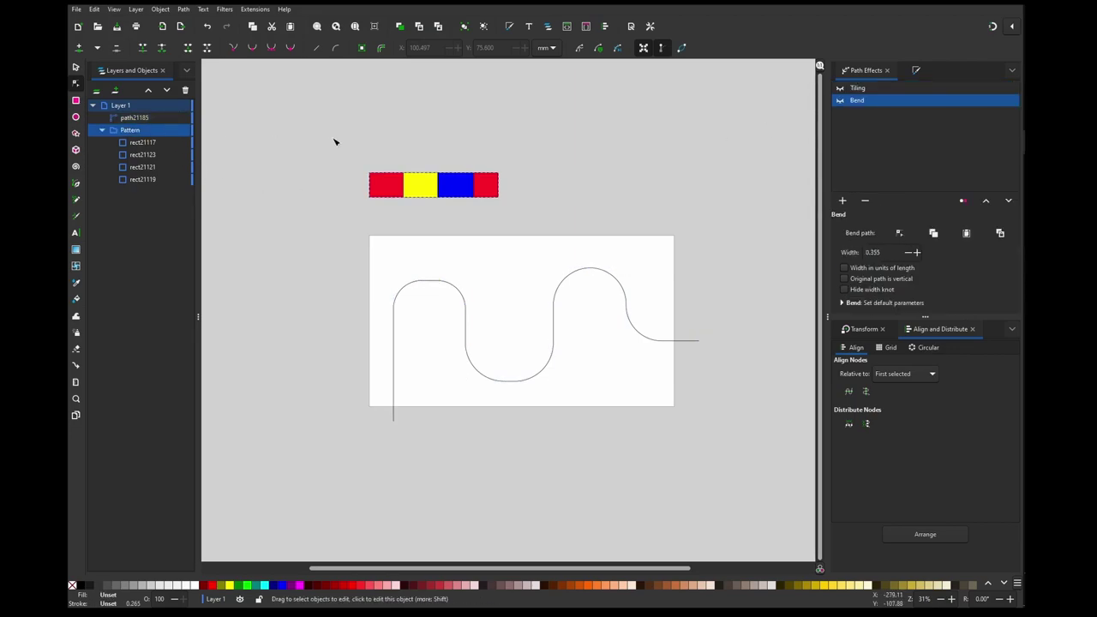
{"action": "left_click", "coordinate": [841, 102]}
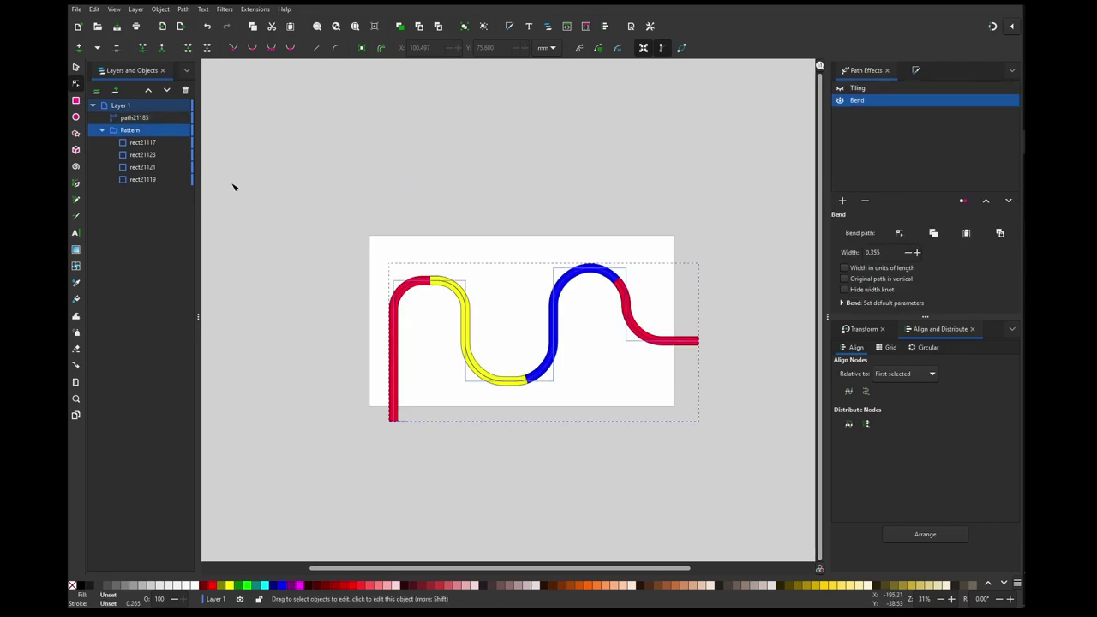
Lock the guide path so that only the bent pattern pieces can be selected on the canvas
{"action": "left_click", "coordinate": [77, 69]}
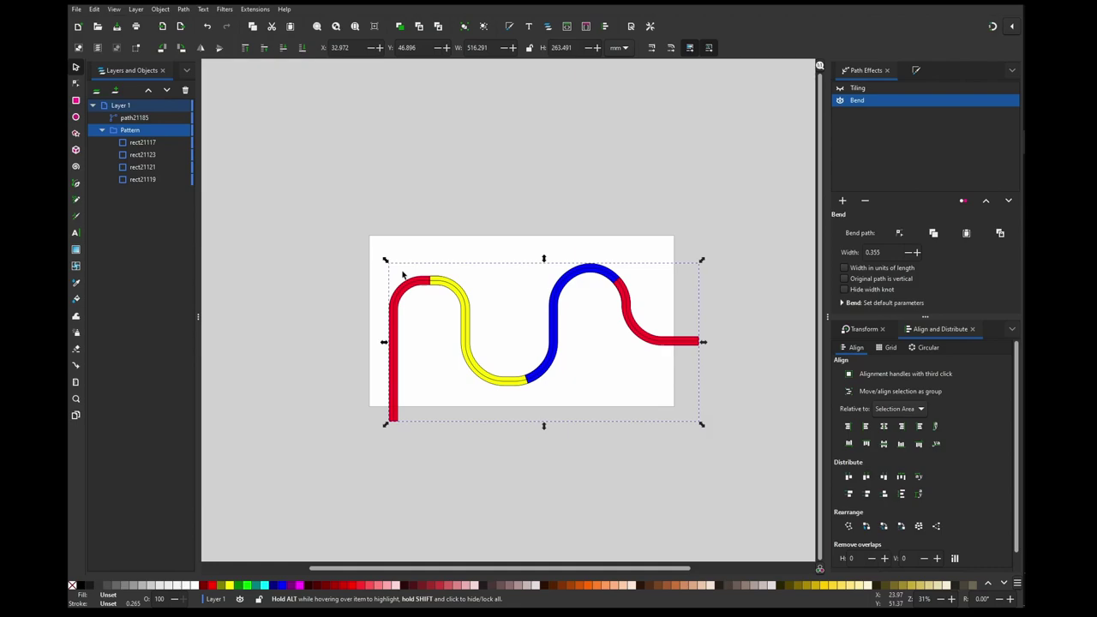
{"action": "double_click", "coordinate": [468, 306]}
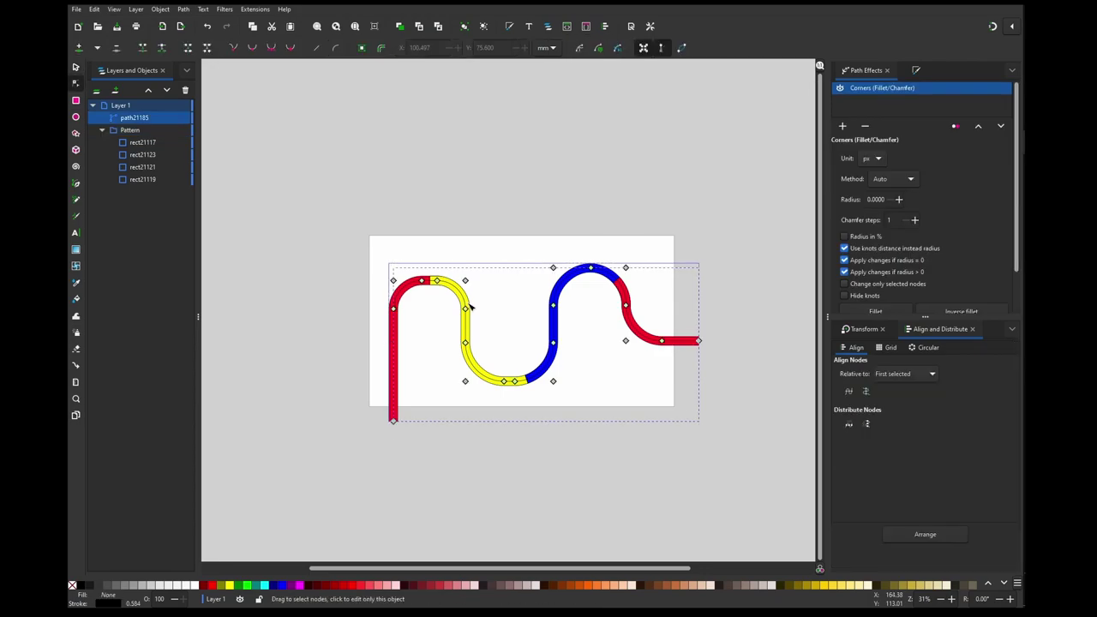
{"action": "left_click", "coordinate": [183, 118]}
{"action": "key", "text": "s"}
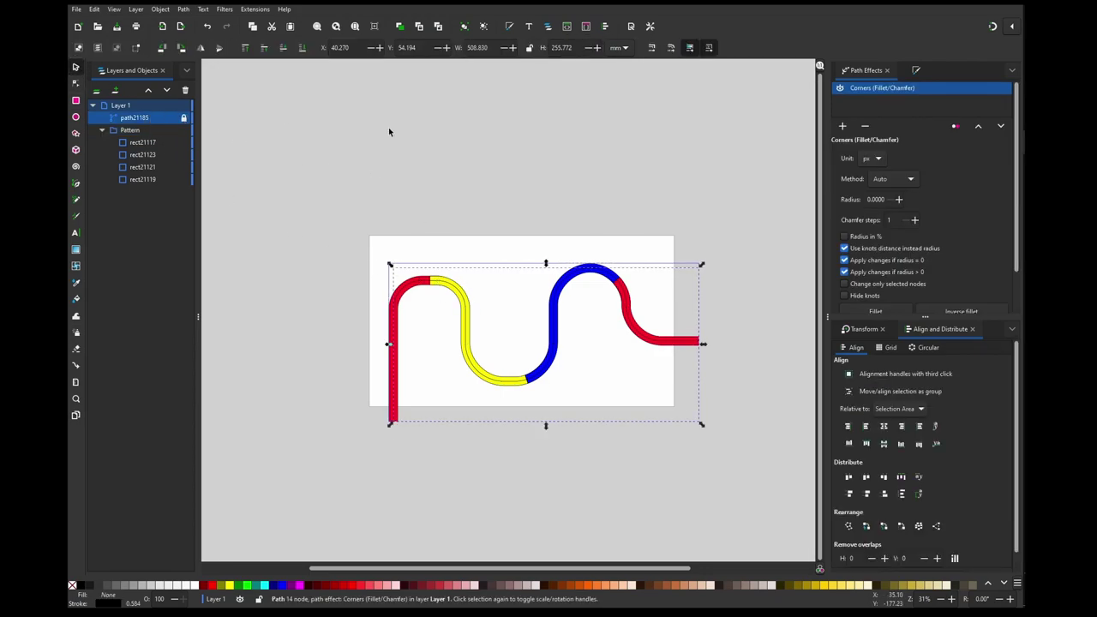
{"action": "left_click", "coordinate": [389, 131]}
Inside the Pattern group, stretch the yellow segment to about 225 mm wide and slide it back along the bend over the first red segment
{"action": "double_click", "coordinate": [457, 286]}
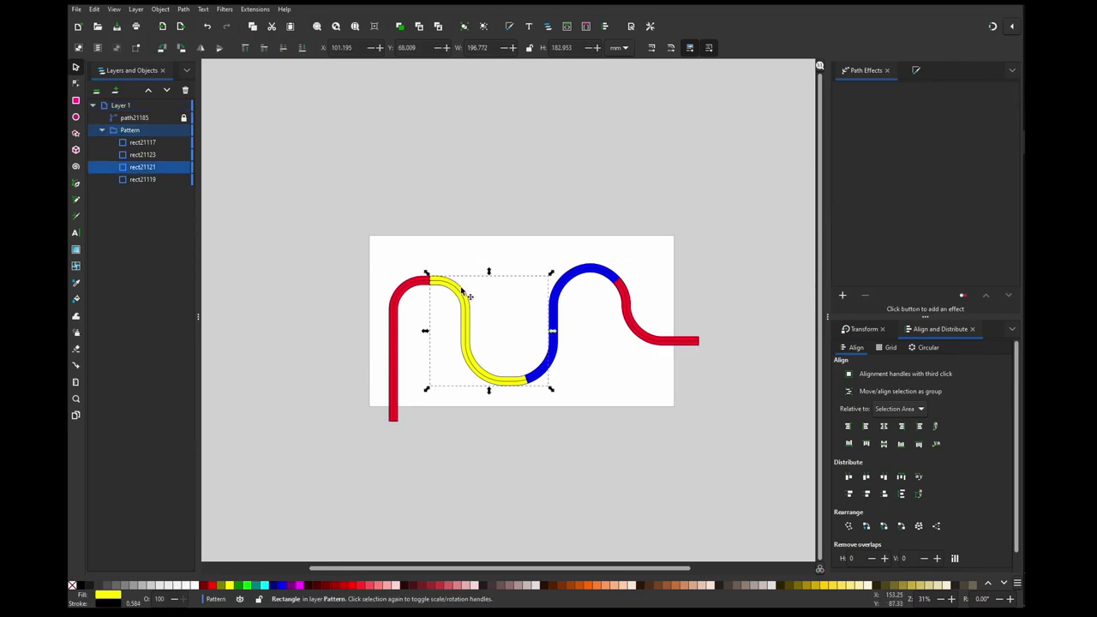
{"action": "mouse_move", "coordinate": [554, 334]}
{"action": "left_mouse_down"}
{"action": "mouse_move", "coordinate": [484, 334]}
{"action": "mouse_move", "coordinate": [564, 327]}
{"action": "left_mouse_up"}
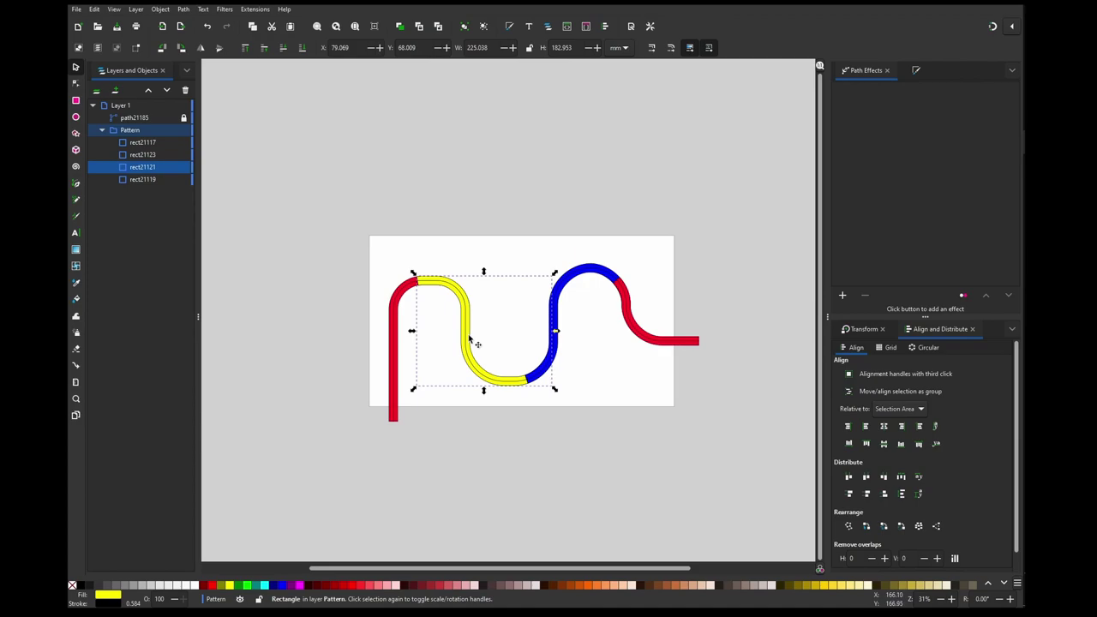
{"action": "key", "text": "ctrl"}
{"action": "mouse_move", "coordinate": [468, 335]}
{"action": "left_mouse_down"}
{"action": "mouse_move", "coordinate": [603, 355]}
{"action": "mouse_move", "coordinate": [473, 375]}
{"action": "mouse_move", "coordinate": [485, 350]}
{"action": "mouse_move", "coordinate": [451, 345]}
{"action": "mouse_move", "coordinate": [431, 323]}
{"action": "mouse_move", "coordinate": [480, 338]}
{"action": "mouse_move", "coordinate": [457, 337]}
{"action": "mouse_move", "coordinate": [469, 341]}
{"action": "left_mouse_up"}
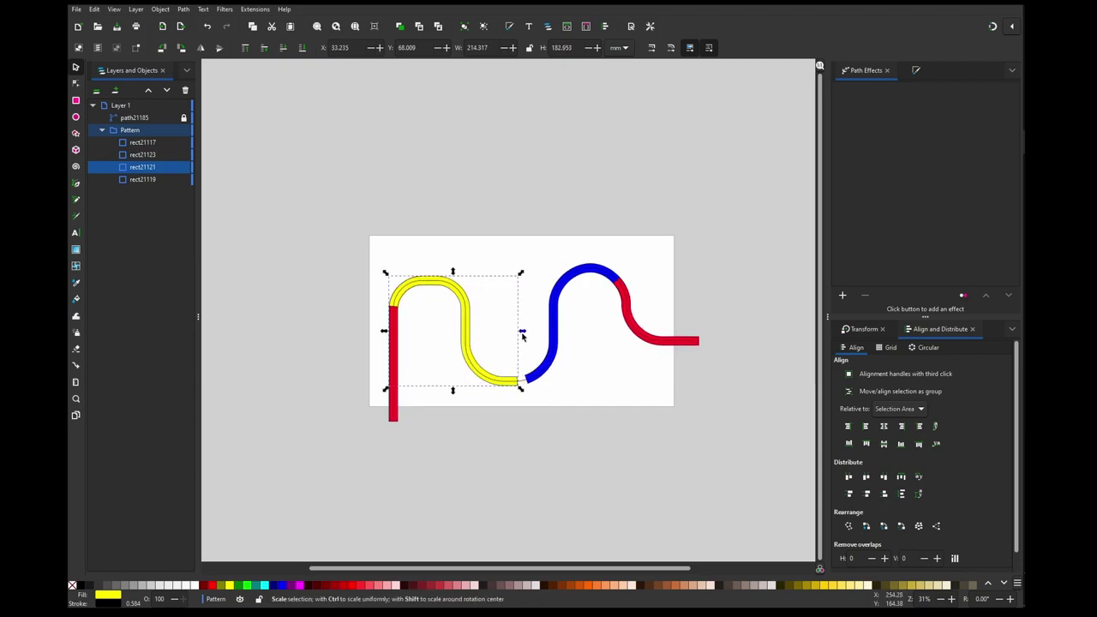
Shorten and reposition the blue segment along the bend, to about 55 mm wide overall
{"action": "left_click", "coordinate": [553, 340]}
{"action": "mouse_move", "coordinate": [553, 340]}
{"action": "left_mouse_down"}
{"action": "mouse_move", "coordinate": [517, 354]}
{"action": "mouse_move", "coordinate": [560, 341]}
{"action": "mouse_move", "coordinate": [539, 367]}
{"action": "mouse_move", "coordinate": [518, 356]}
{"action": "mouse_move", "coordinate": [560, 363]}
{"action": "mouse_move", "coordinate": [559, 374]}
{"action": "mouse_move", "coordinate": [505, 372]}
{"action": "mouse_move", "coordinate": [545, 365]}
{"action": "mouse_move", "coordinate": [483, 351]}
{"action": "mouse_move", "coordinate": [565, 350]}
{"action": "mouse_move", "coordinate": [611, 323]}
{"action": "mouse_move", "coordinate": [637, 330]}
{"action": "mouse_move", "coordinate": [595, 318]}
{"action": "mouse_move", "coordinate": [565, 289]}
{"action": "mouse_move", "coordinate": [557, 324]}
{"action": "left_mouse_up"}
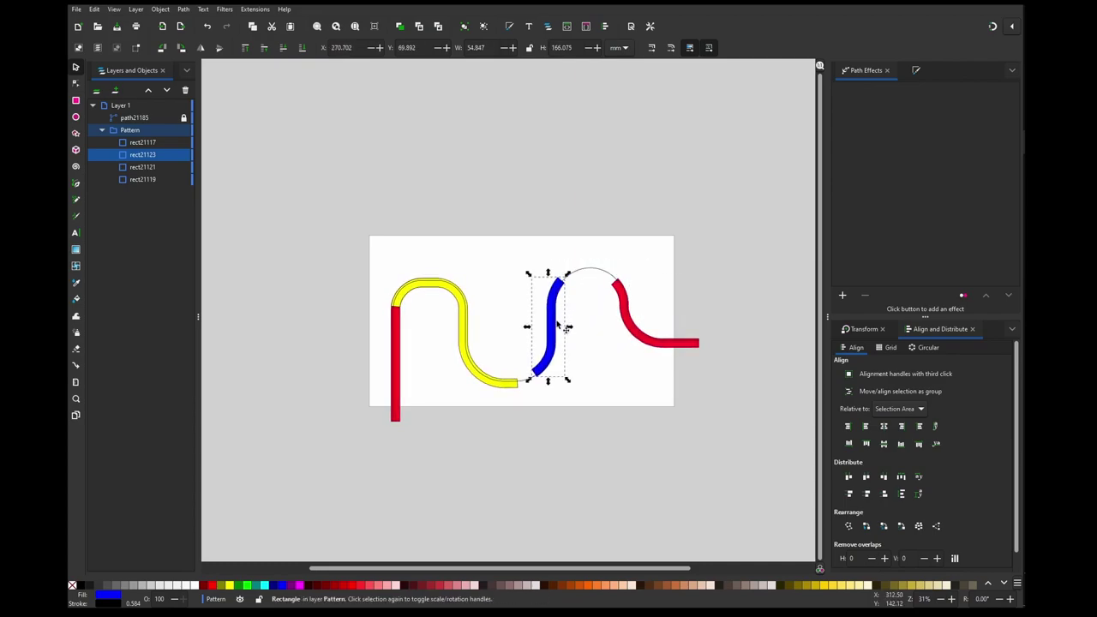